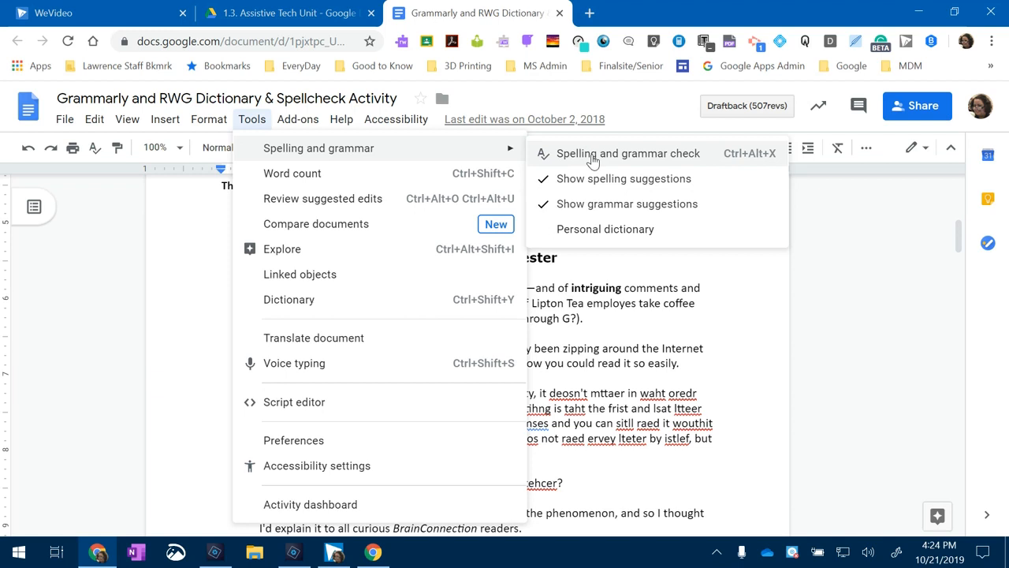
Step: Run the spelling and grammar check, accept the corrections "horribly", "research", "doesn't" and "what", and close the checker
click(593, 157)
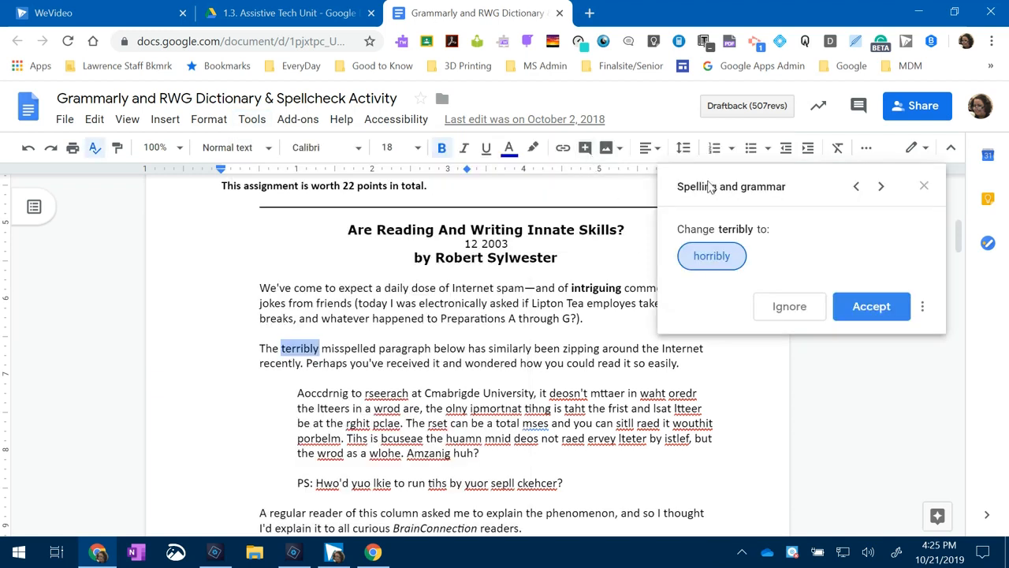
click(718, 263)
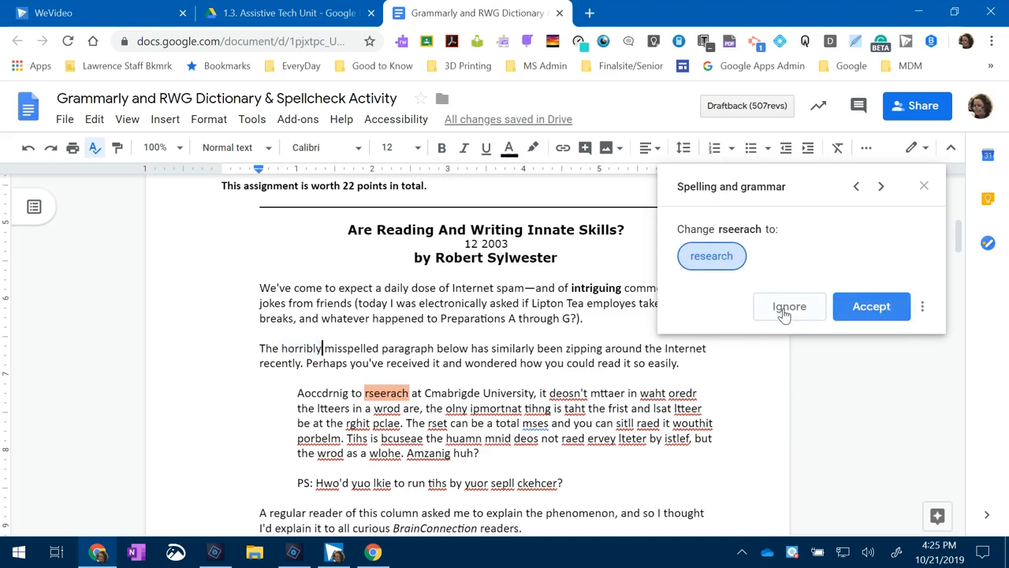
click(707, 258)
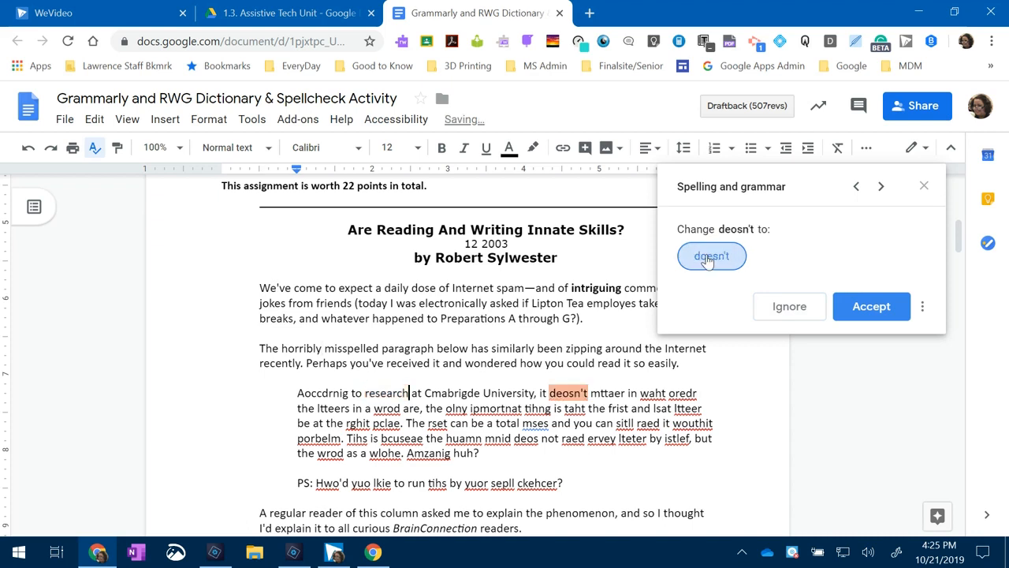
click(867, 309)
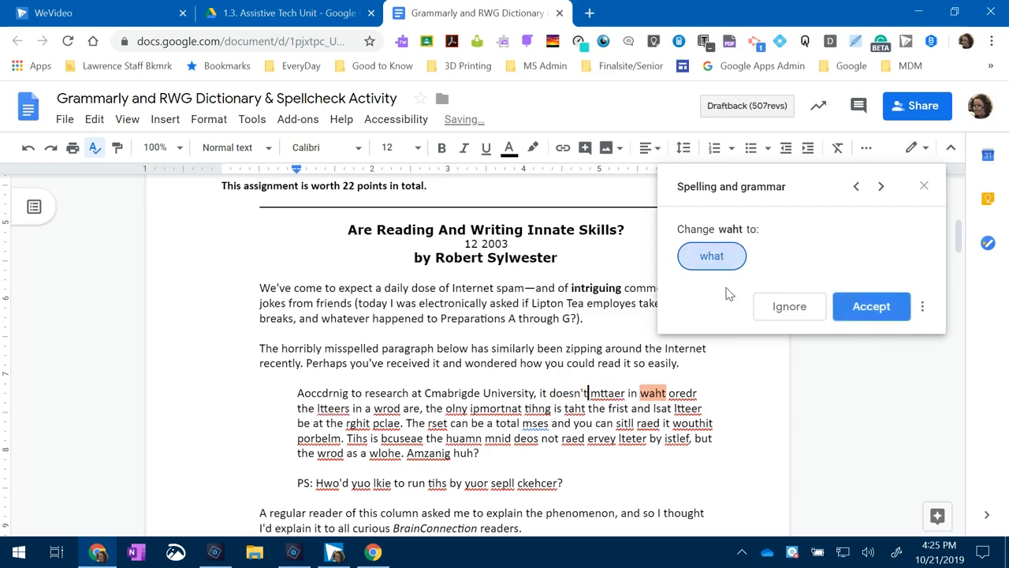
click(715, 258)
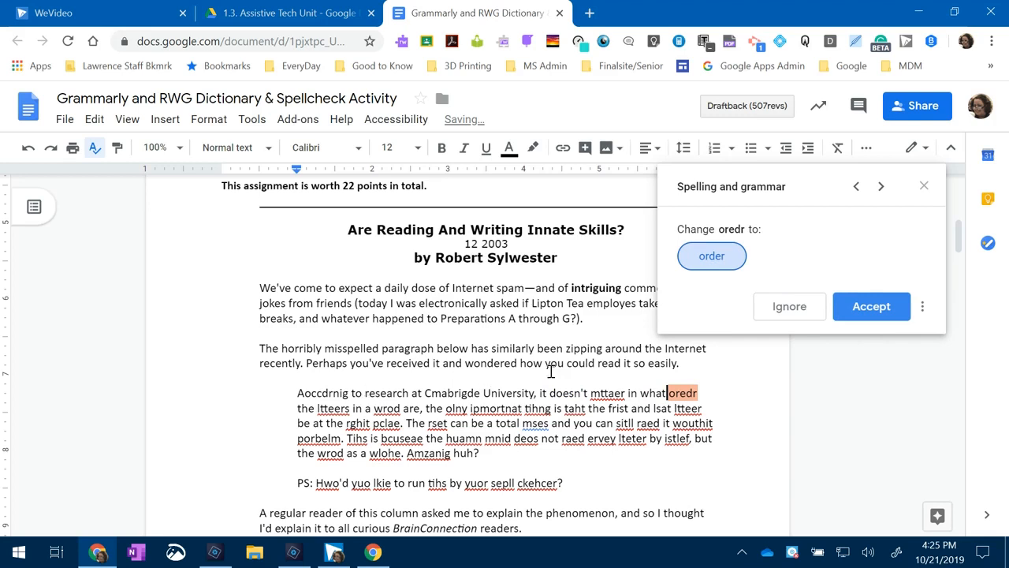
click(923, 185)
click(575, 364)
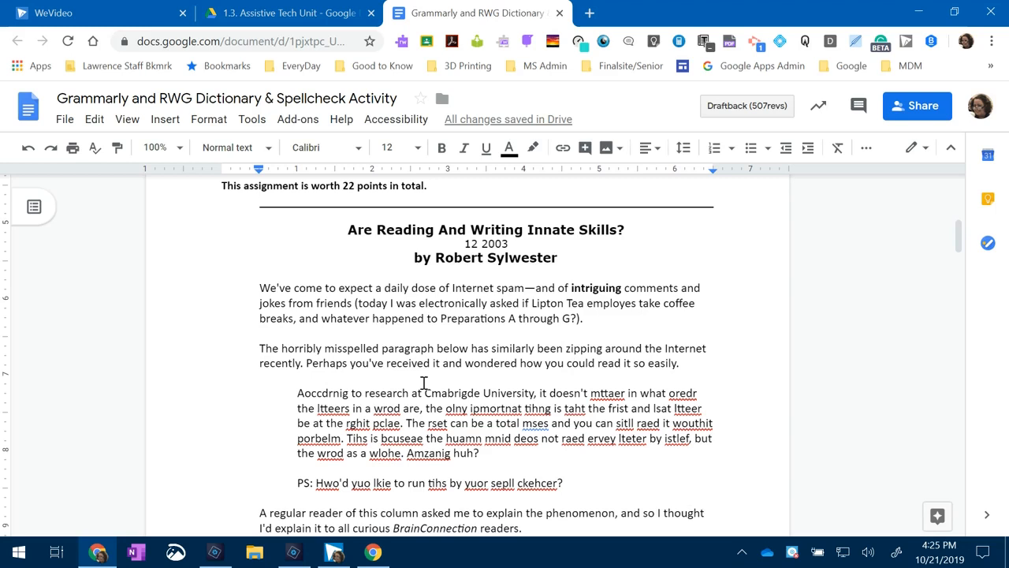
Step: Show the Read&Write toolbar and turn off the document's built-in spelling suggestions and grammar suggestions
click(402, 44)
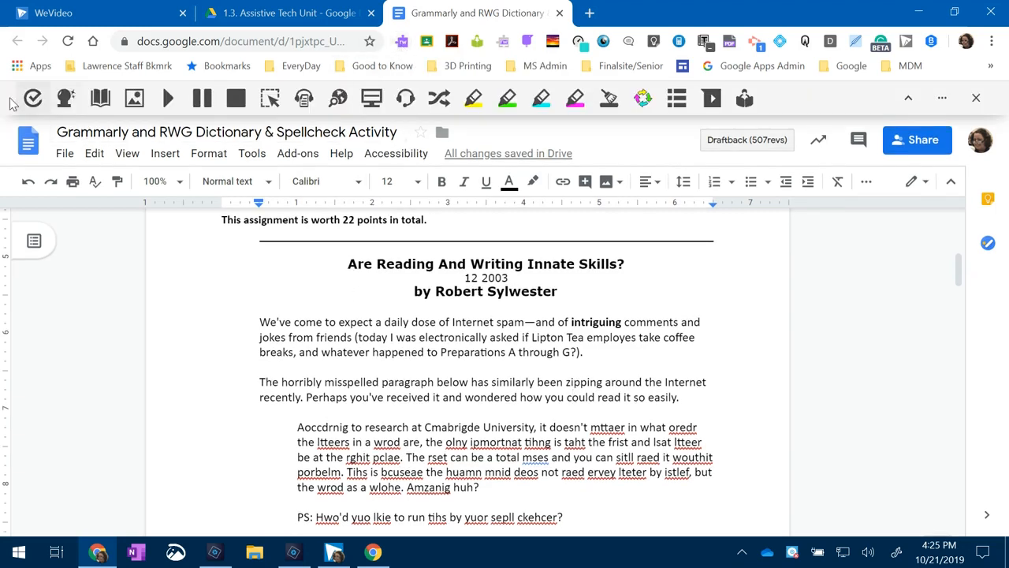
click(198, 240)
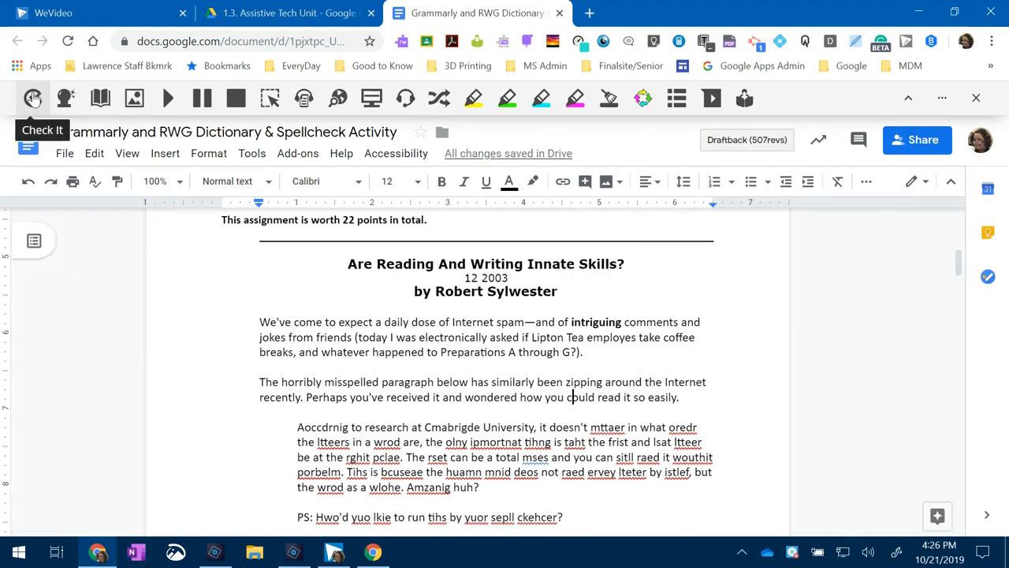
click(287, 155)
mouse_move(253, 154)
mouse_move(480, 187)
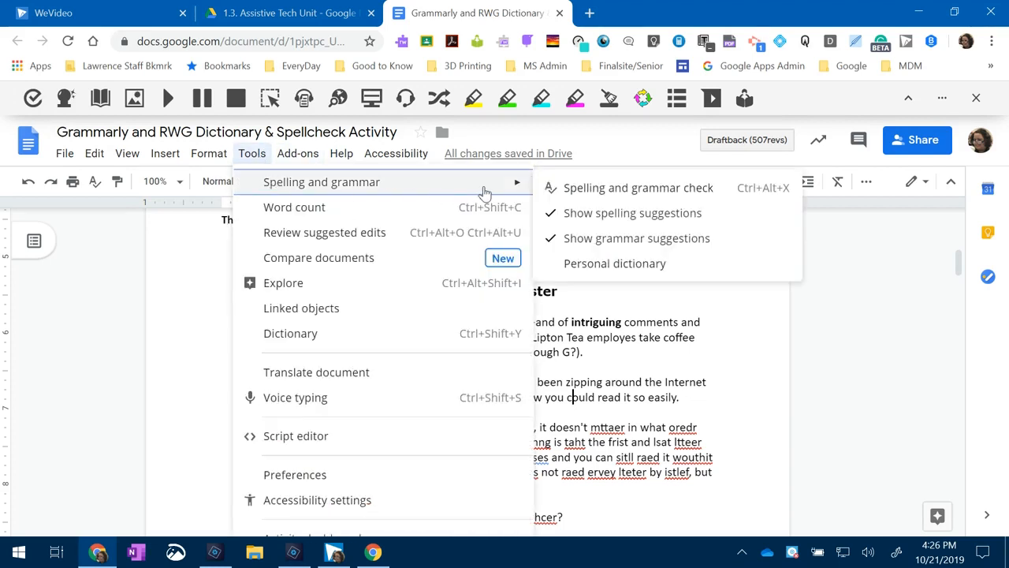
click(576, 221)
click(253, 153)
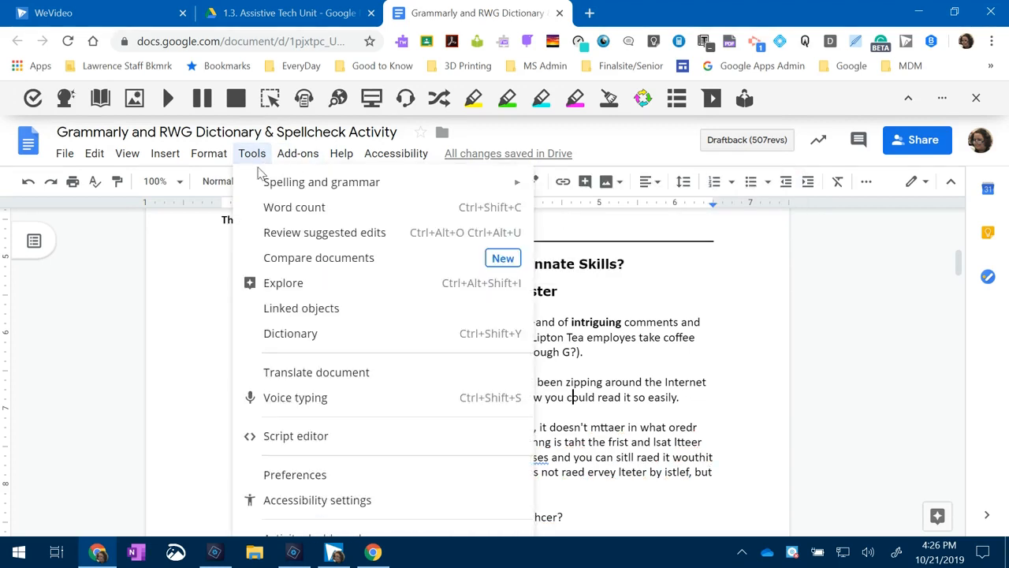
mouse_move(480, 192)
click(573, 234)
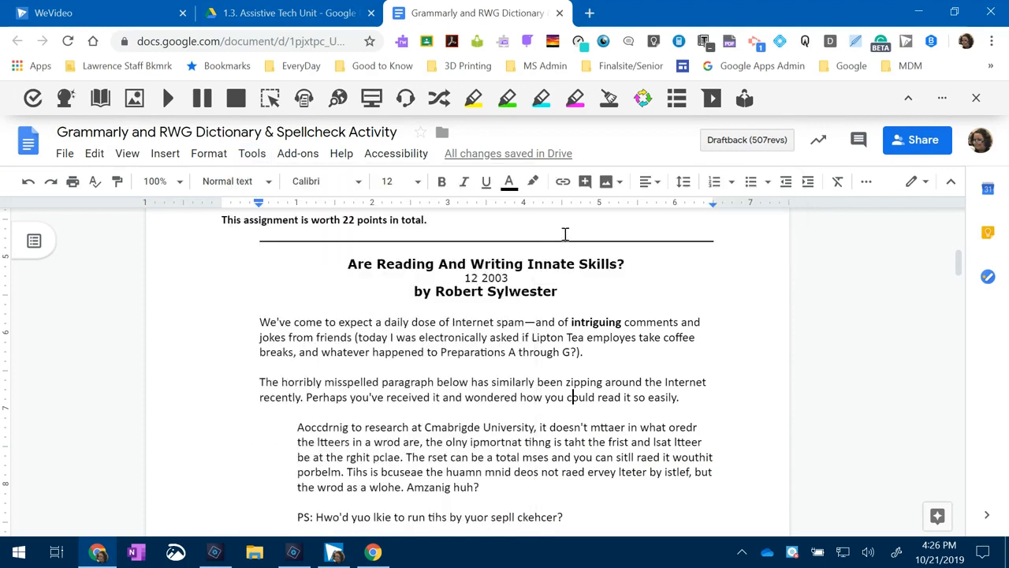
Step: Run the Check It tool on the document and look over the words it flags
scroll(257, 313, down, 1)
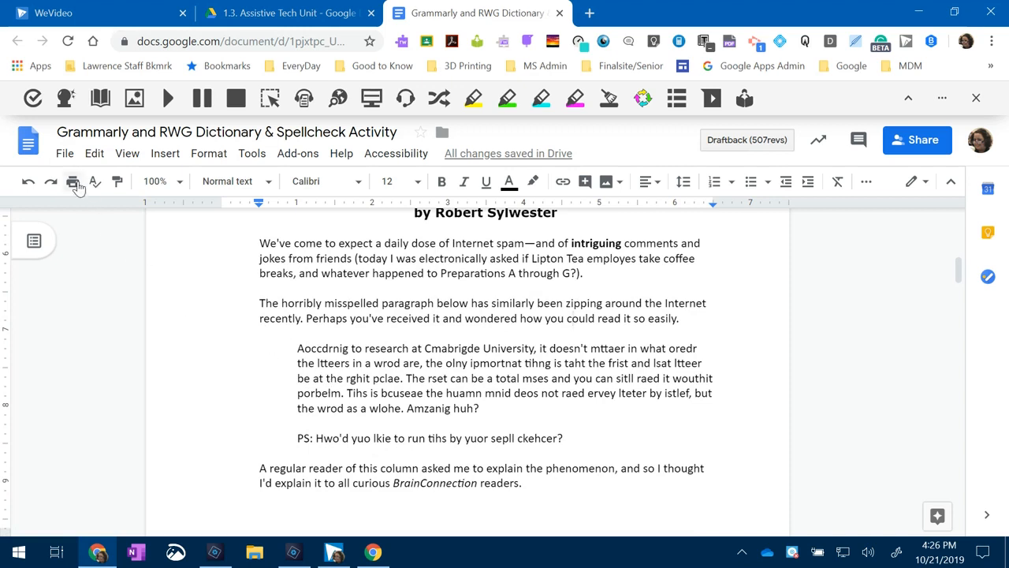
click(32, 99)
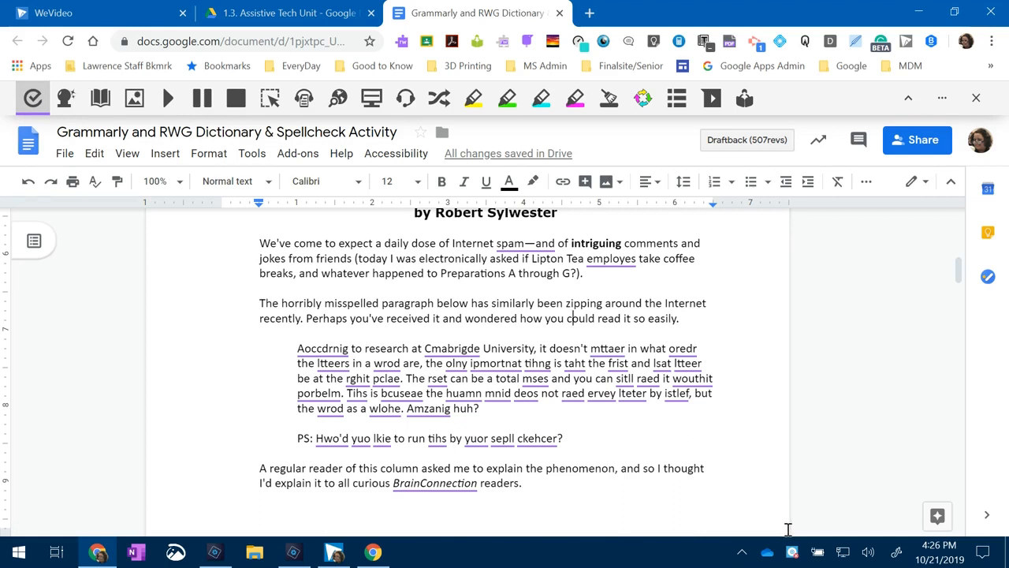
scroll(443, 332, up, 4)
scroll(439, 342, up, 1)
scroll(439, 342, down, 2)
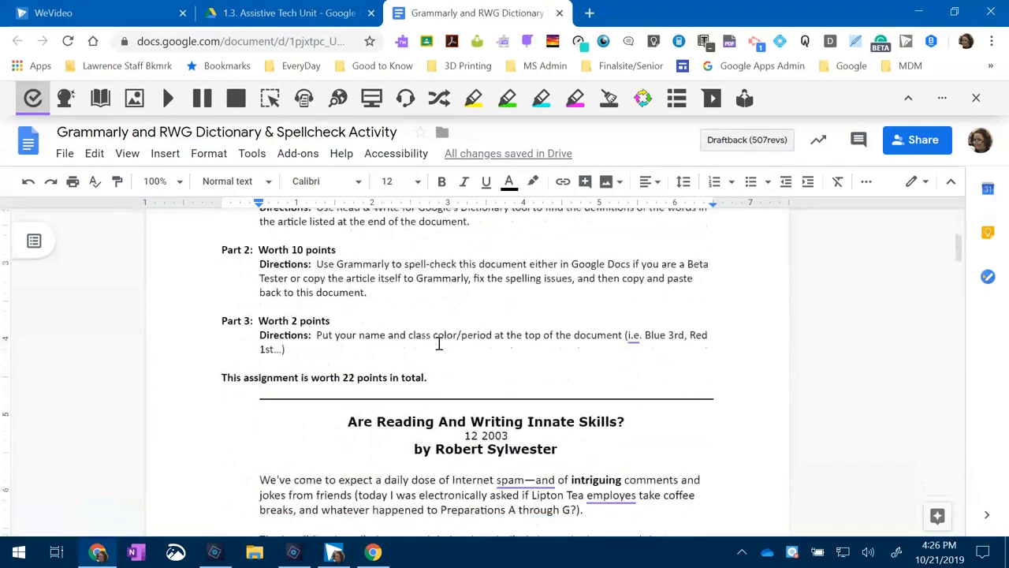
scroll(556, 368, down, 2)
Step: In the article's first paragraph, ignore all flags for "spam—and" and correct "employes" to "employees"
click(525, 321)
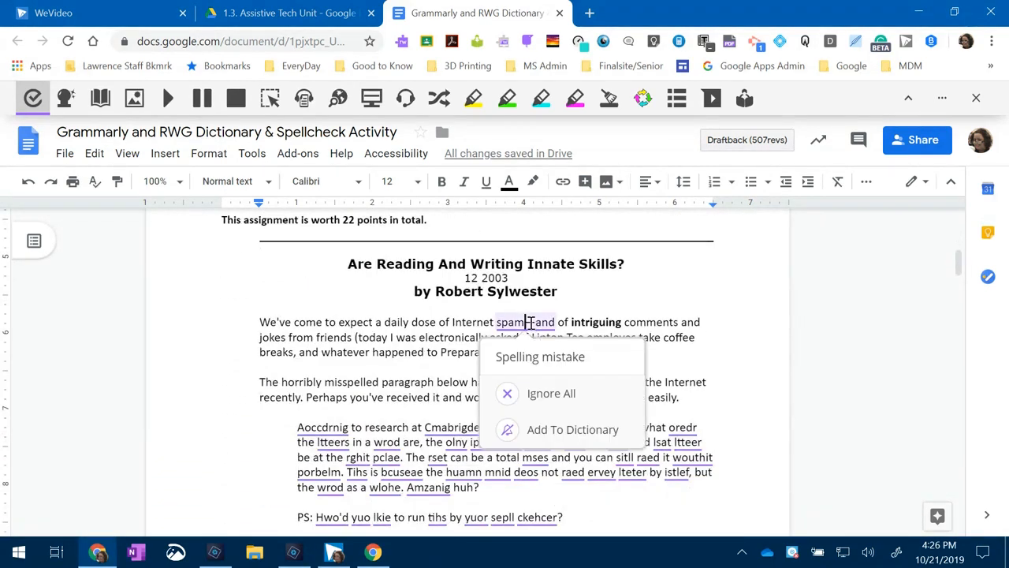
click(557, 400)
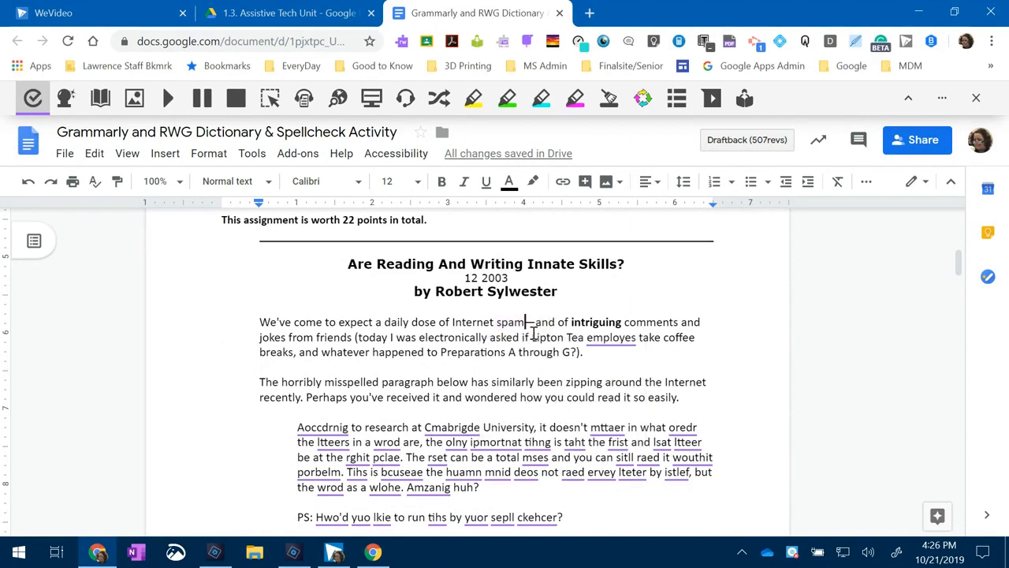
click(608, 340)
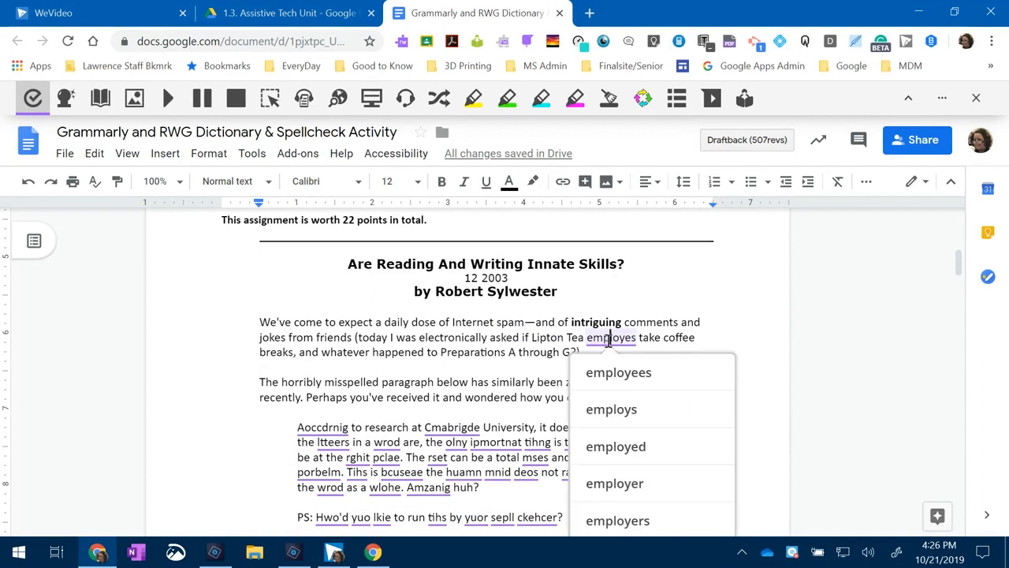
click(629, 375)
Step: In the misspelled indented paragraph, correct "Aoccdrnig" to "According" and "mttaer" to "matter" using the Check It suggestions
scroll(750, 379, down, 2)
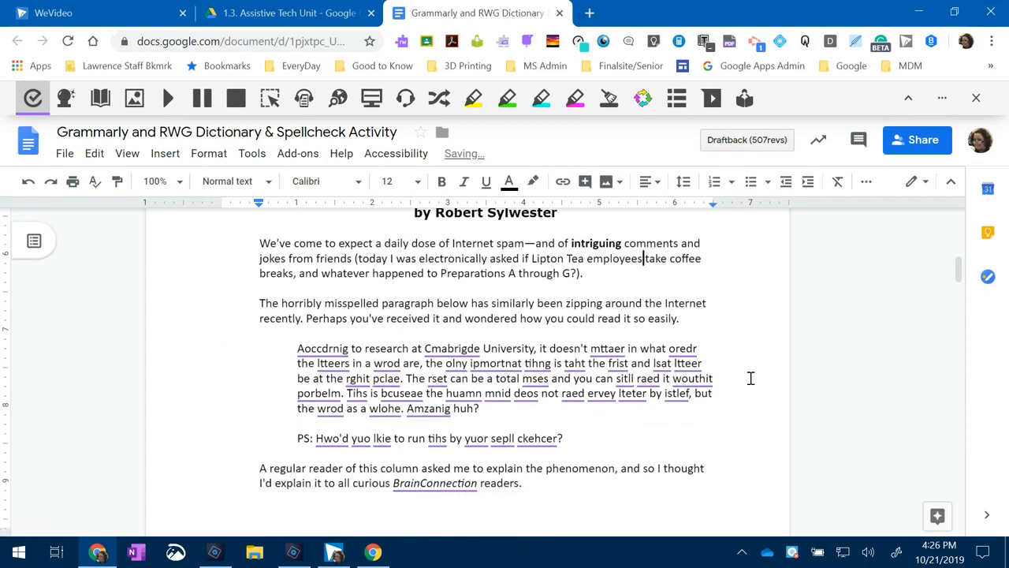
click(327, 350)
click(320, 383)
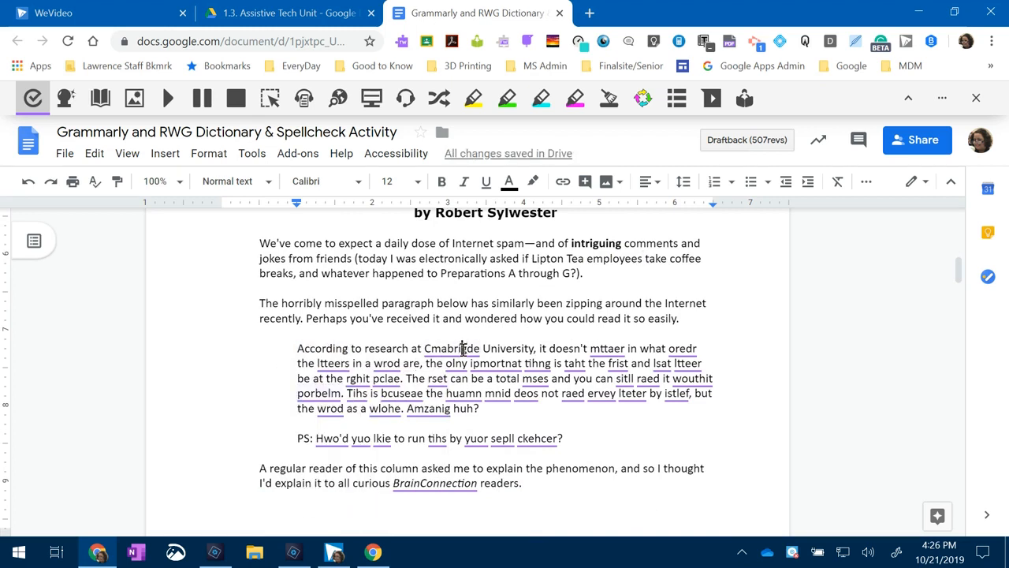
click(464, 349)
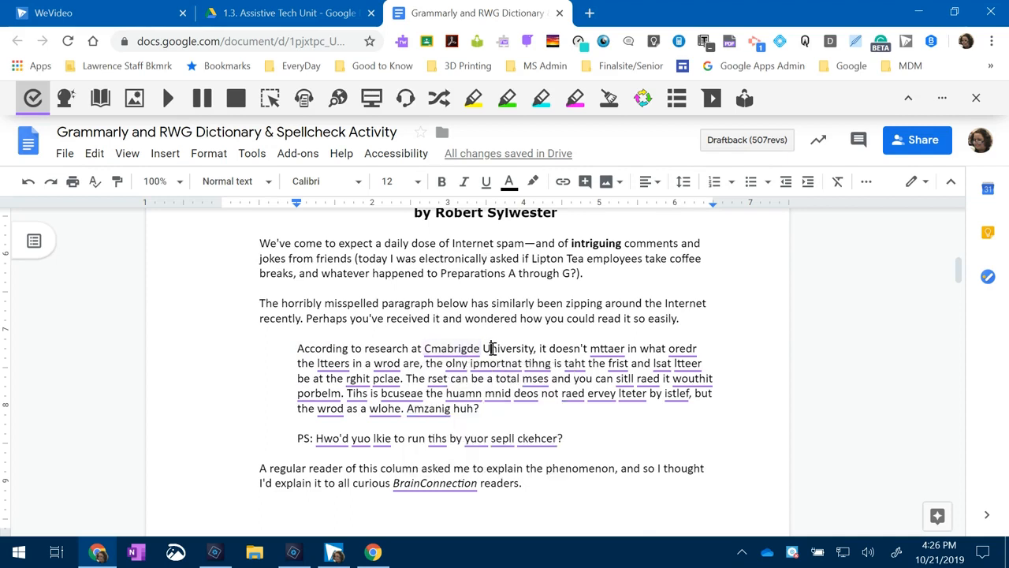
click(603, 348)
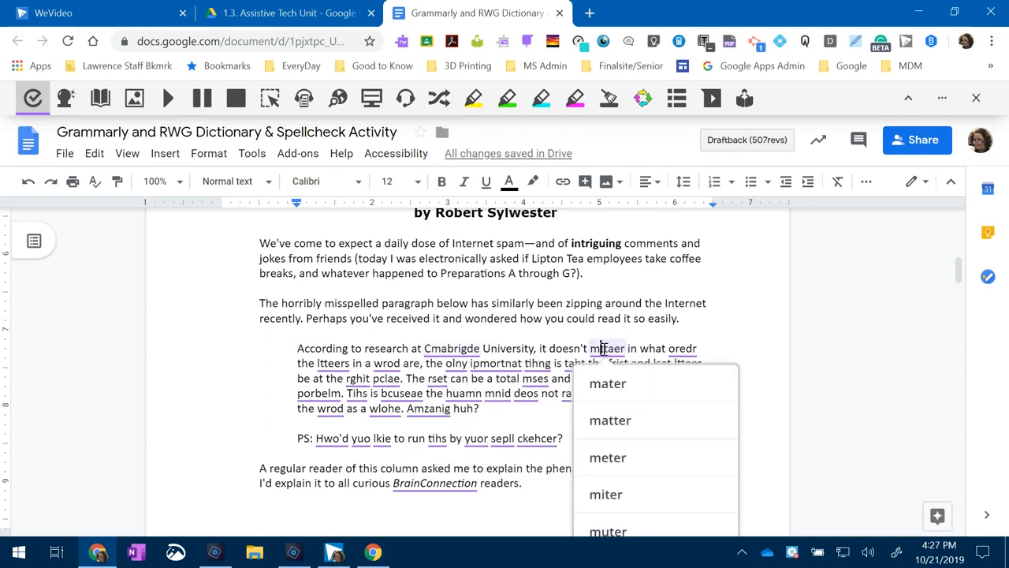
click(622, 418)
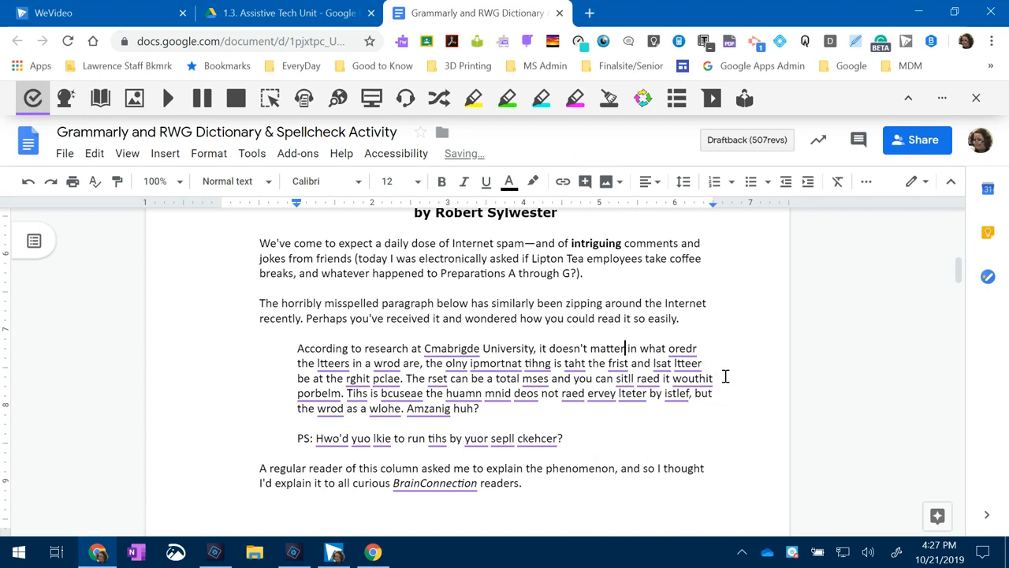
Step: View the Check It suggestions for "taht" in the misspelled paragraph and dismiss them without choosing one
scroll(725, 377, down, 2)
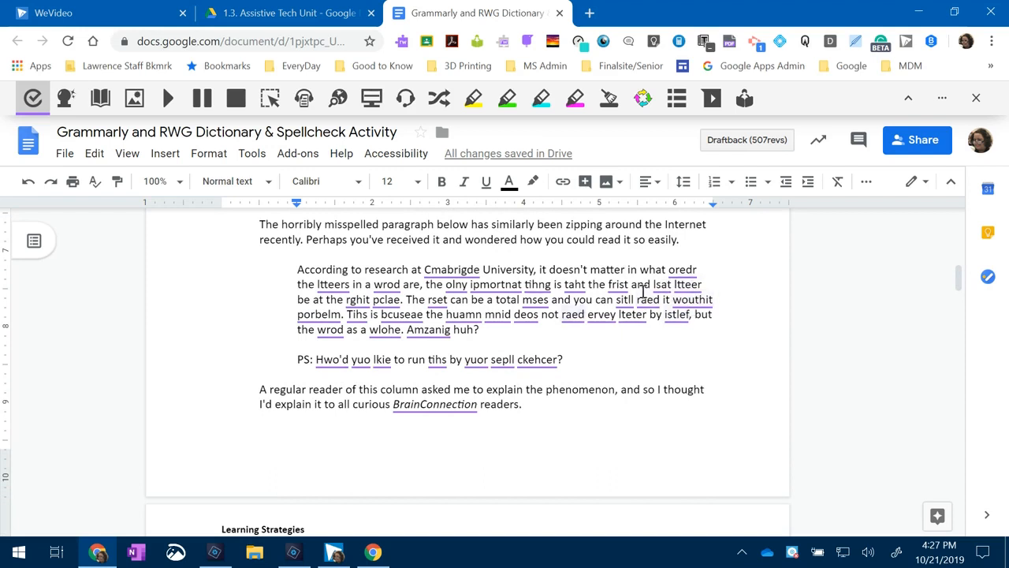
click(574, 284)
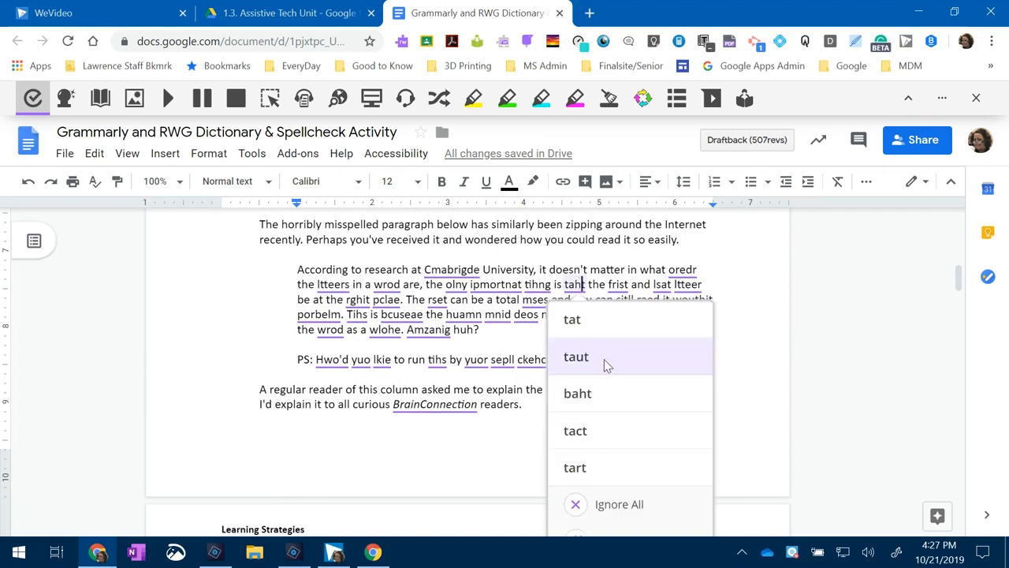
scroll(611, 445, down, 1)
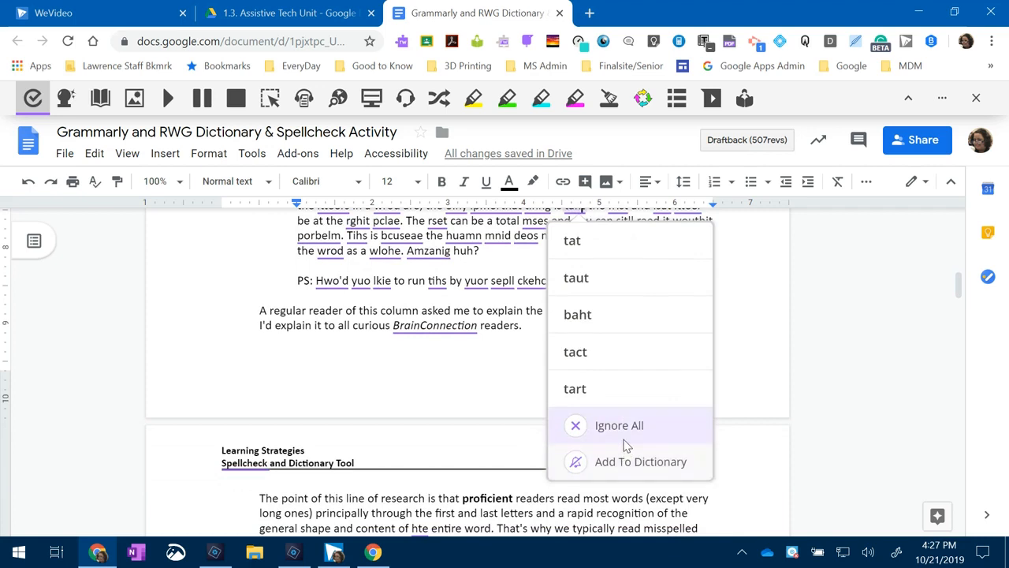
click(475, 386)
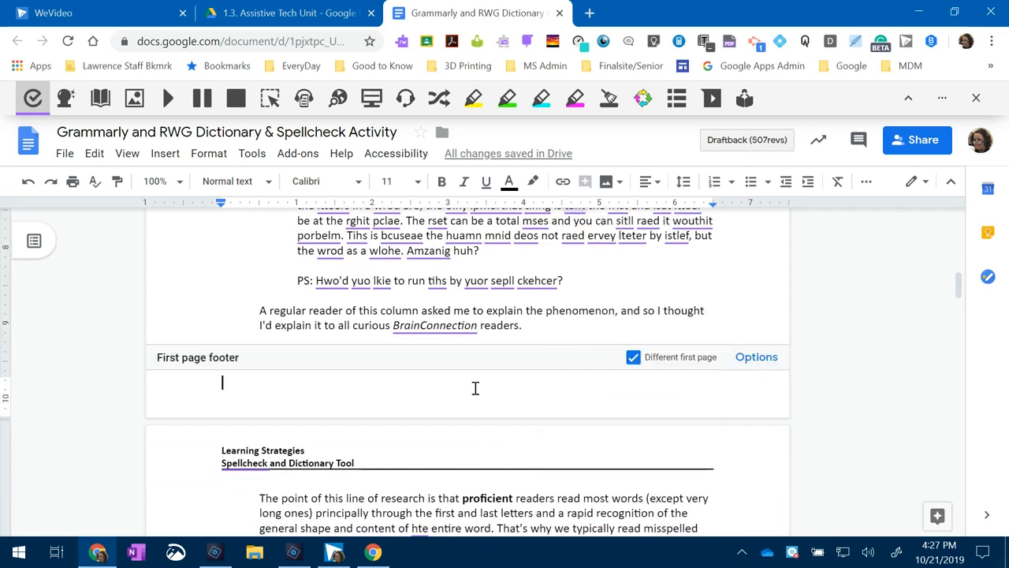
Step: Add "BrainConnection" in the article and "Spellcheck" in the second page's header to the Check It dictionary
click(443, 327)
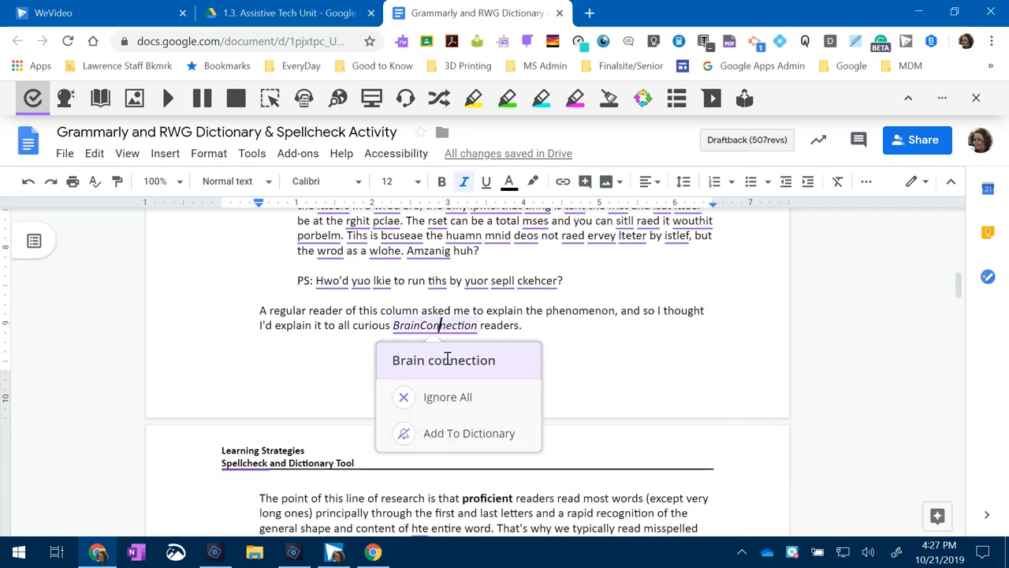
click(438, 432)
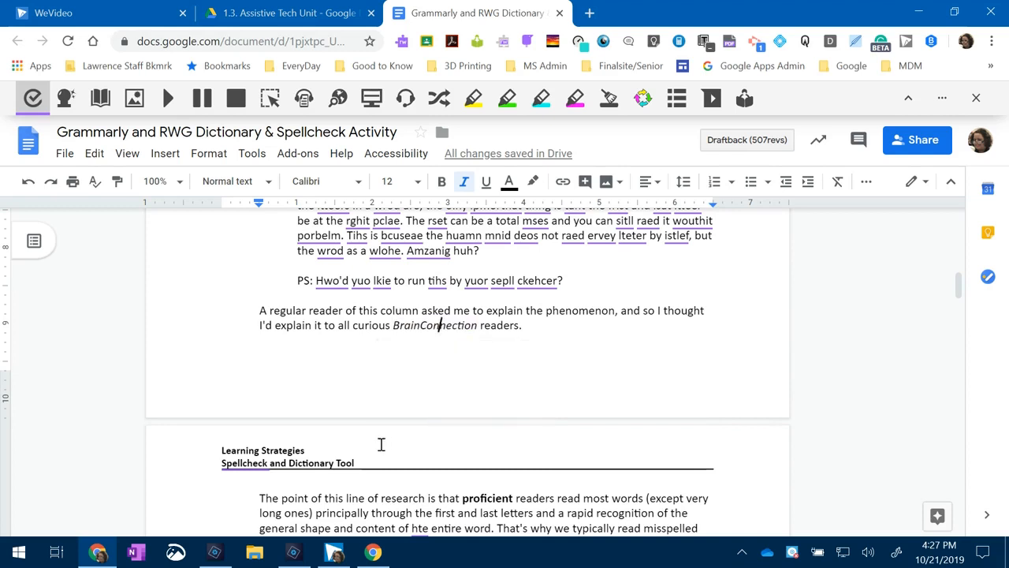
click(229, 465)
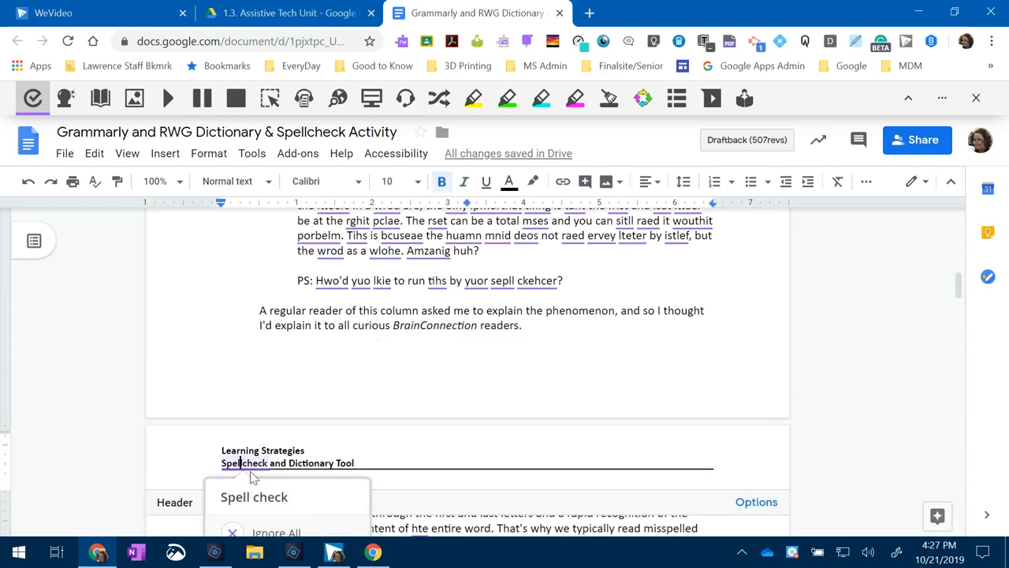
scroll(240, 463, down, 1)
click(260, 488)
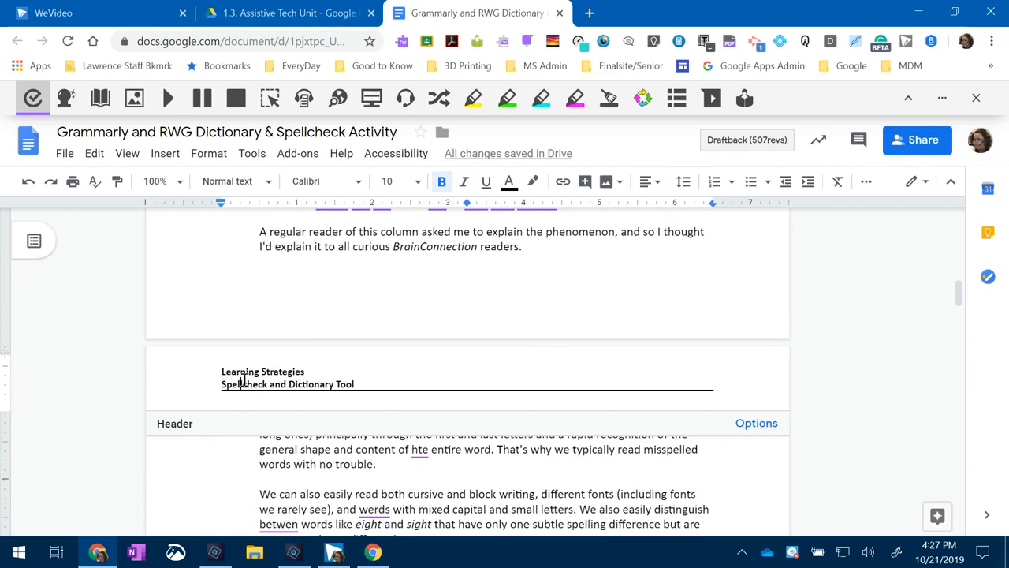
Step: In the misspelled indented paragraph, correct "huamn" to "human" and "mnid" to "mind" using the Check It suggestions
scroll(571, 397, up, 5)
scroll(572, 398, up, 1)
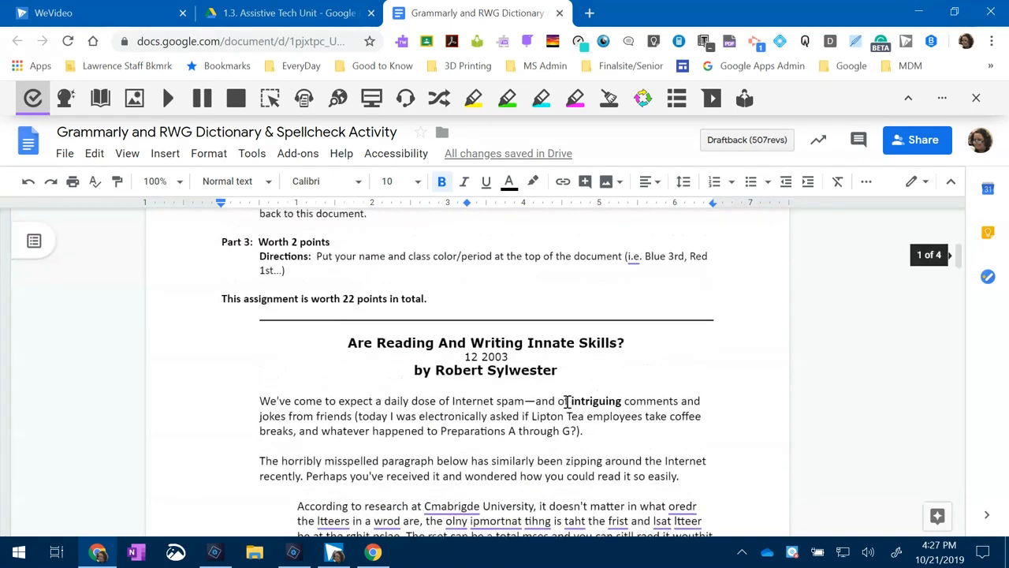
scroll(570, 402, down, 1)
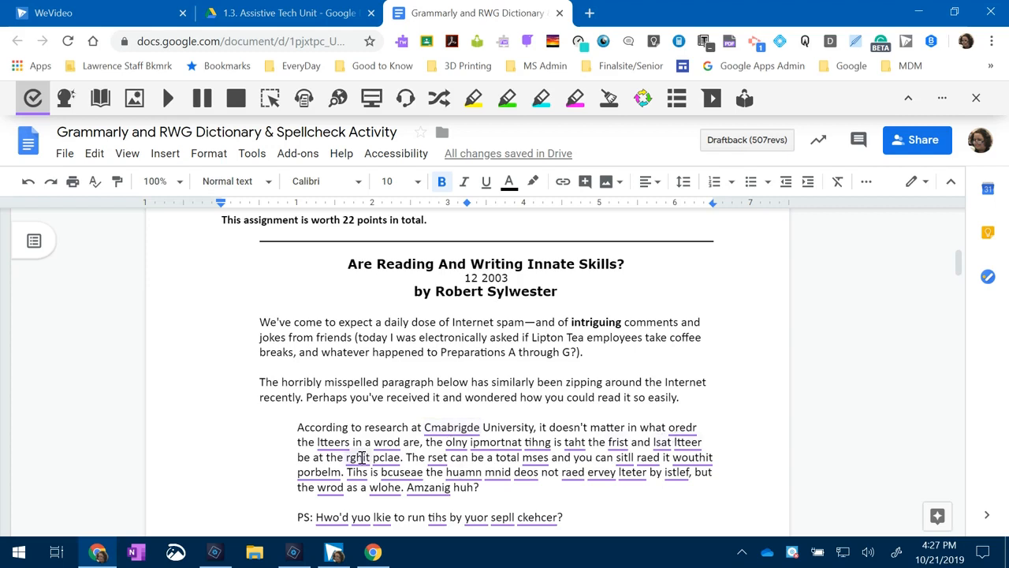
right_click(468, 471)
scroll(524, 440, down, 2)
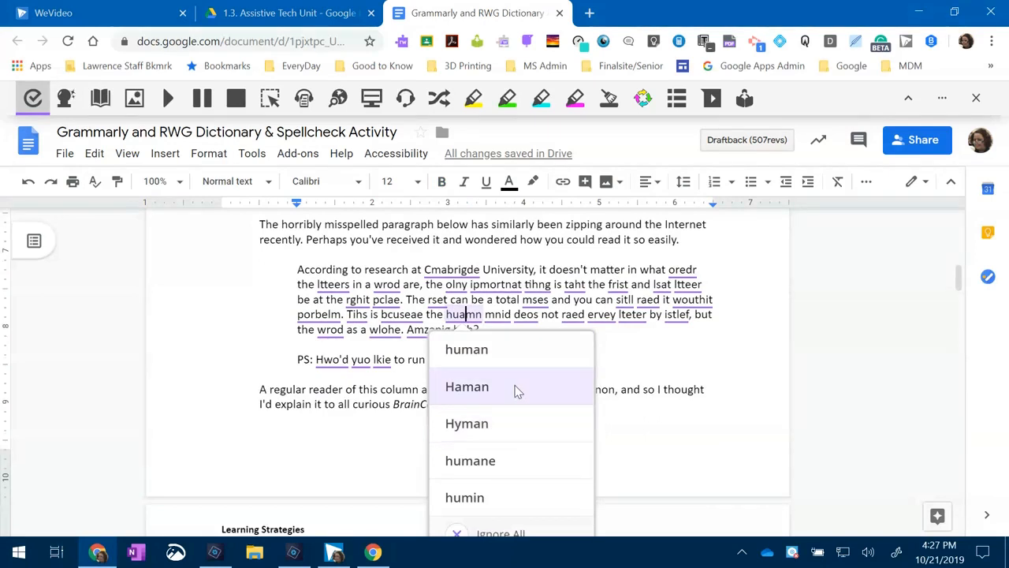
scroll(515, 386, down, 1)
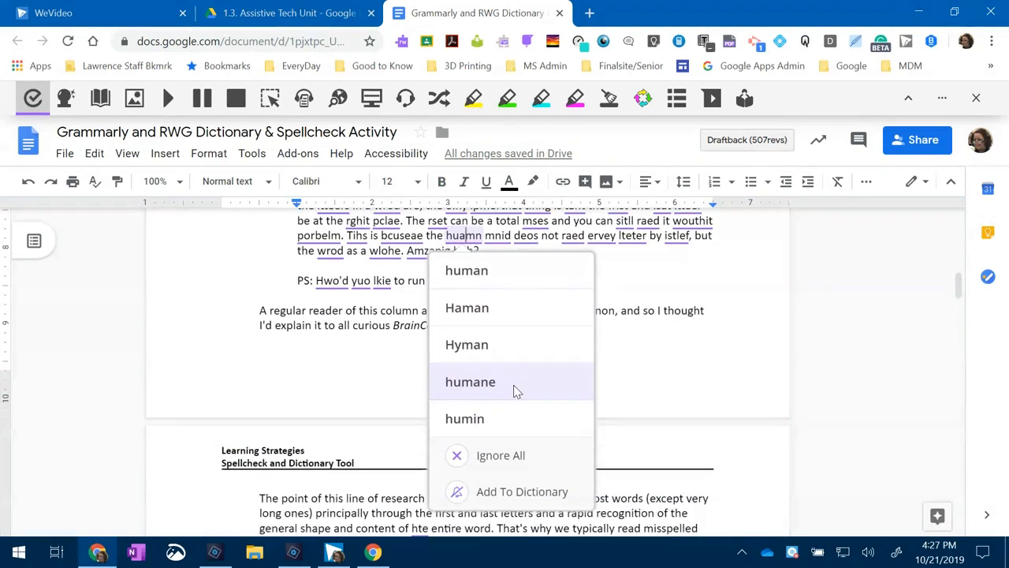
click(480, 272)
right_click(489, 239)
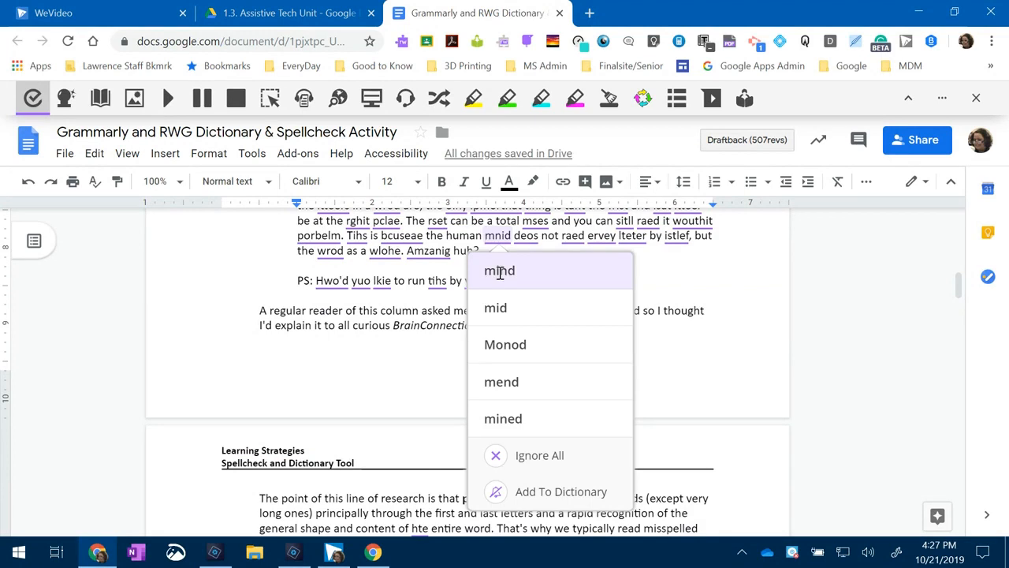
click(499, 271)
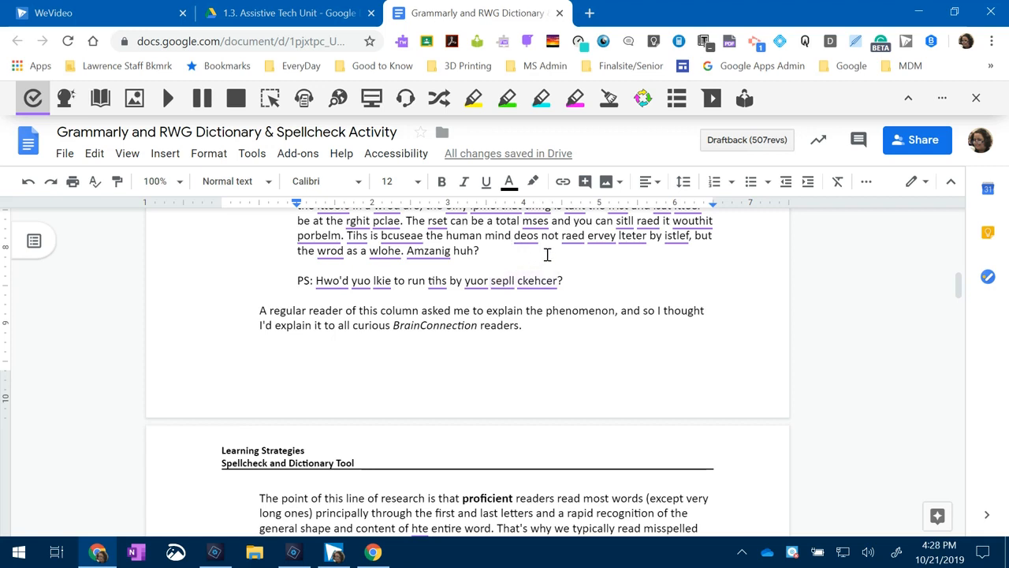
Step: Turn off Check It and enable Grammarly's writing suggestions for the Google Doc
click(34, 99)
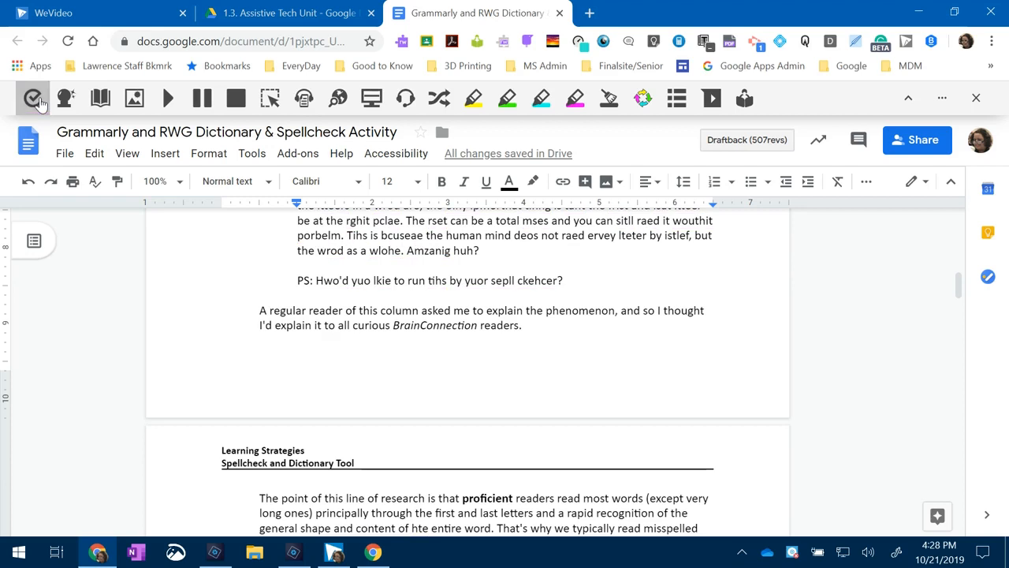
scroll(410, 351, up, 2)
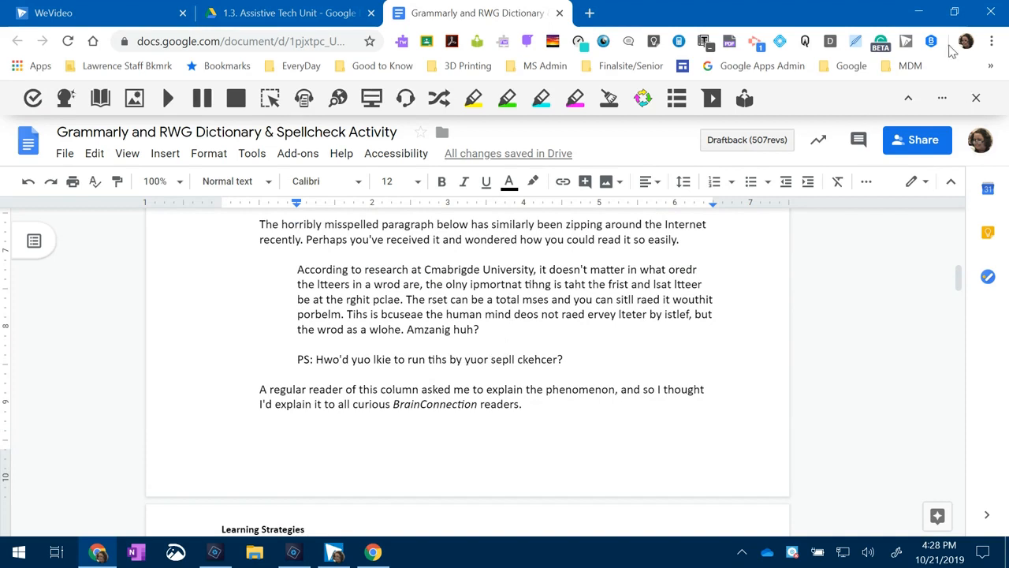
click(881, 47)
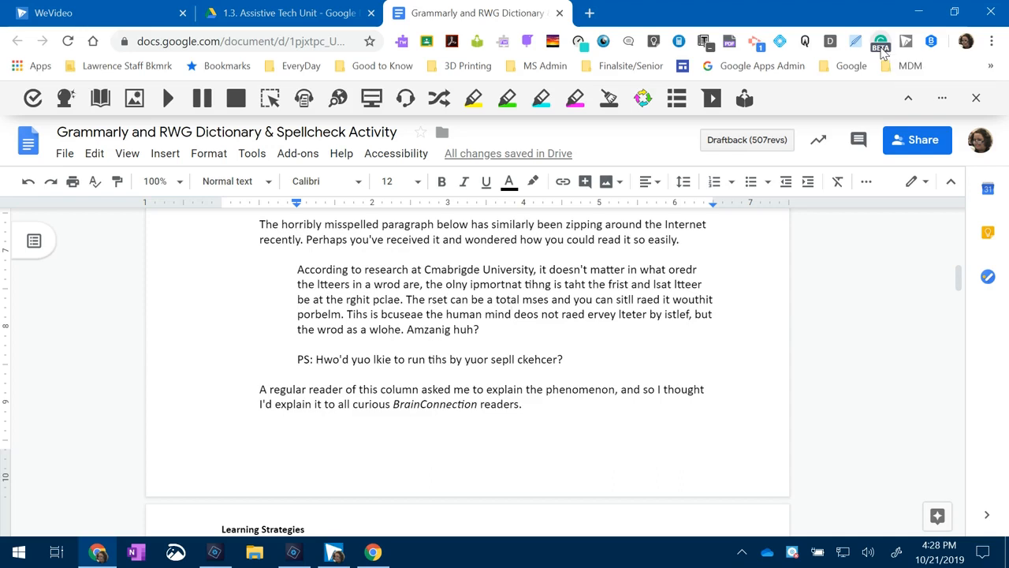
click(754, 265)
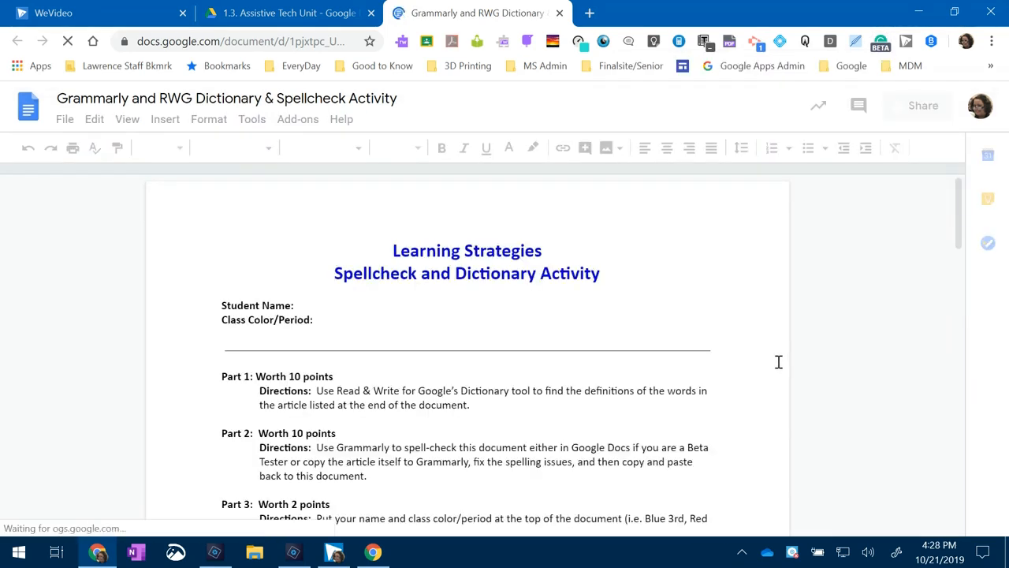
Step: In the misspelled indented paragraph, correct "Cmabrigde" to "Cambridge" and "oredr" to "order" using Grammarly's suggestions
scroll(583, 355, down, 5)
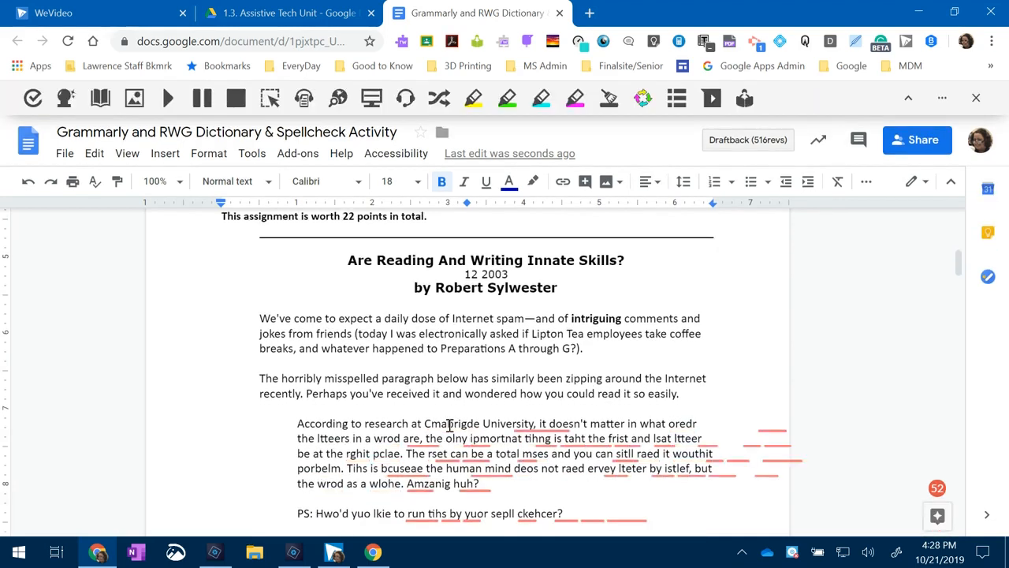
scroll(447, 423, down, 1)
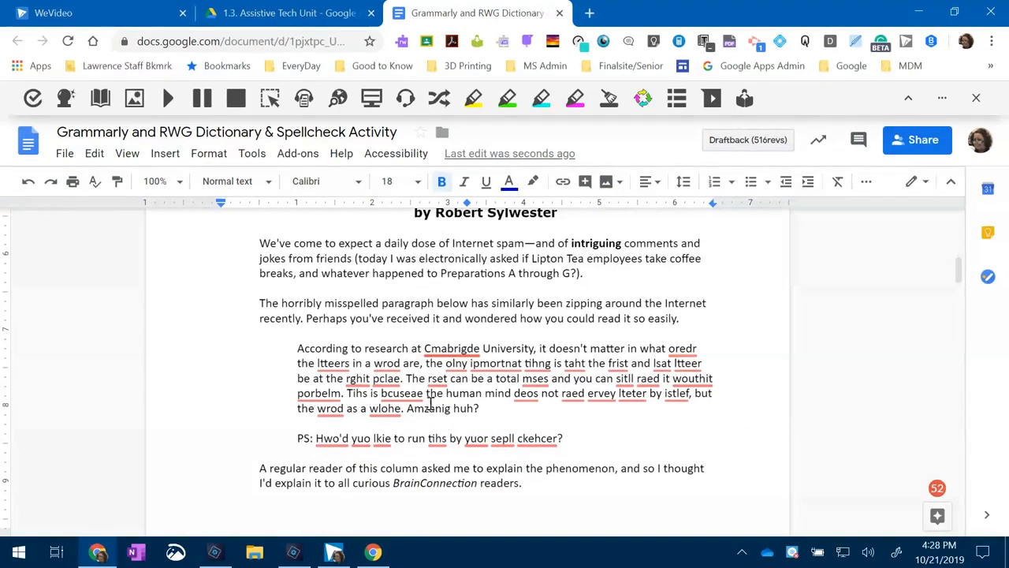
click(449, 348)
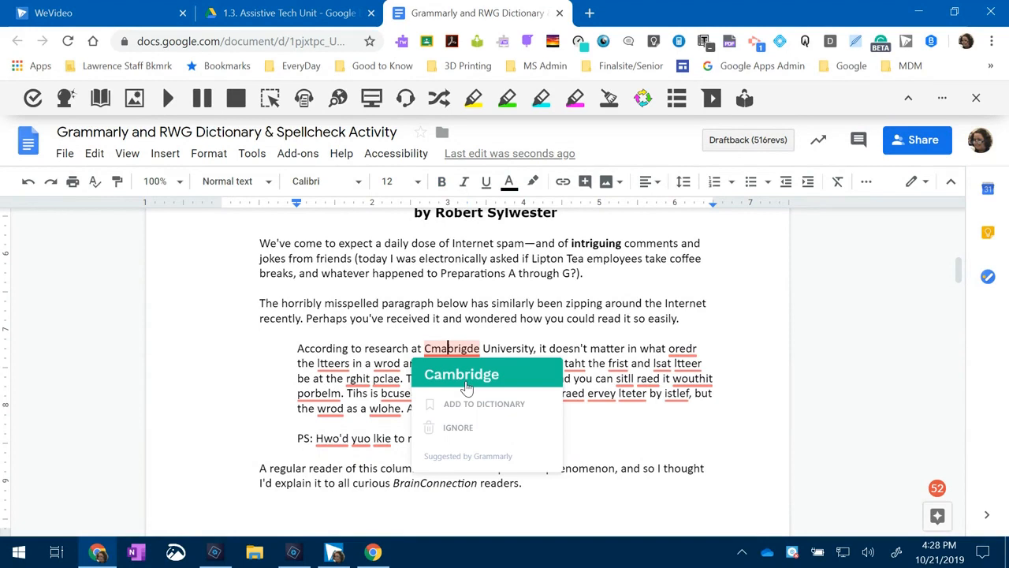
click(466, 379)
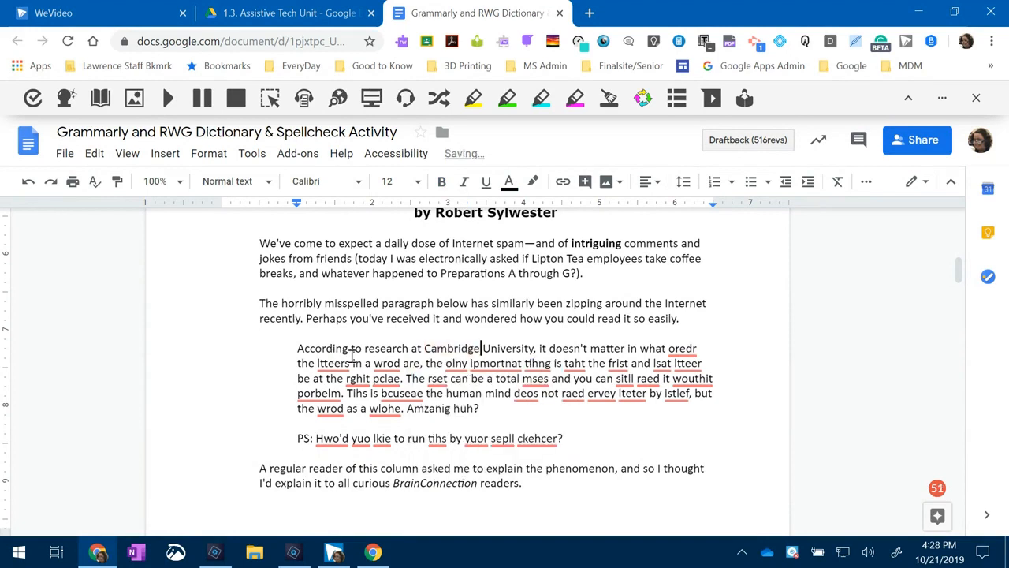
click(685, 347)
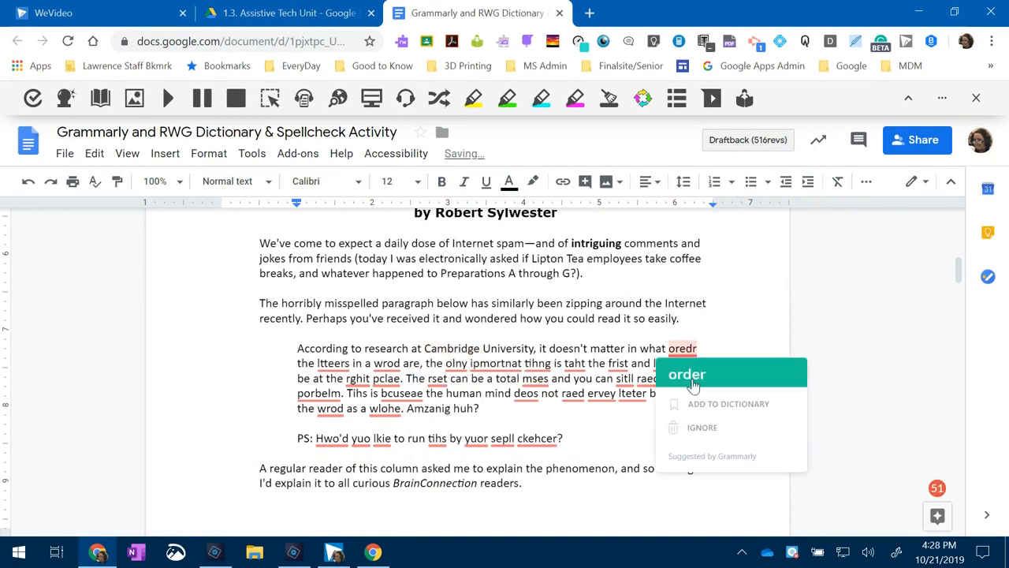
click(693, 382)
click(669, 381)
click(677, 399)
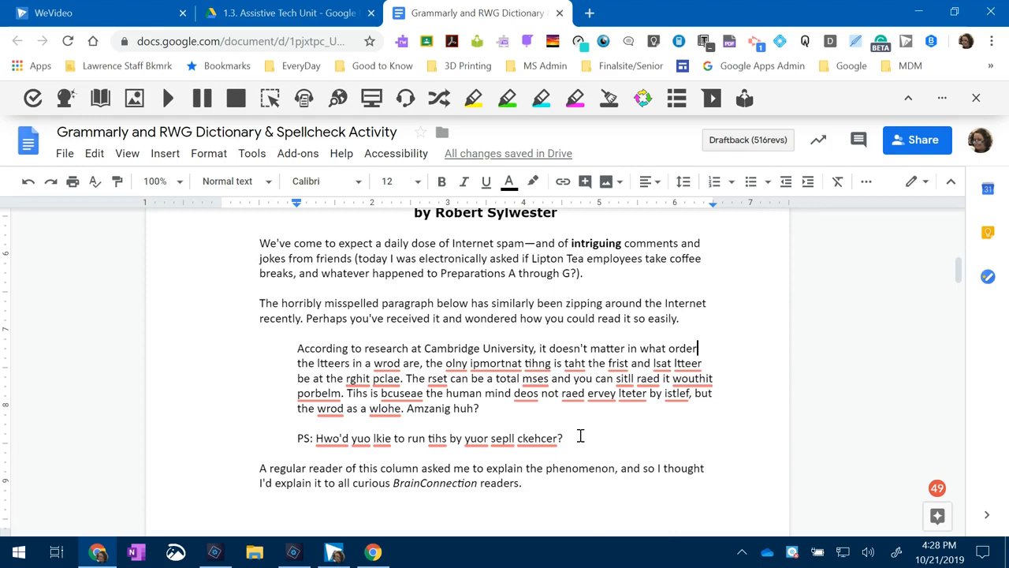
Step: Copy the whole misspelled indented paragraph together with its PS line
mouse_move(937, 489)
drag(574, 446, 293, 345)
right_click(355, 369)
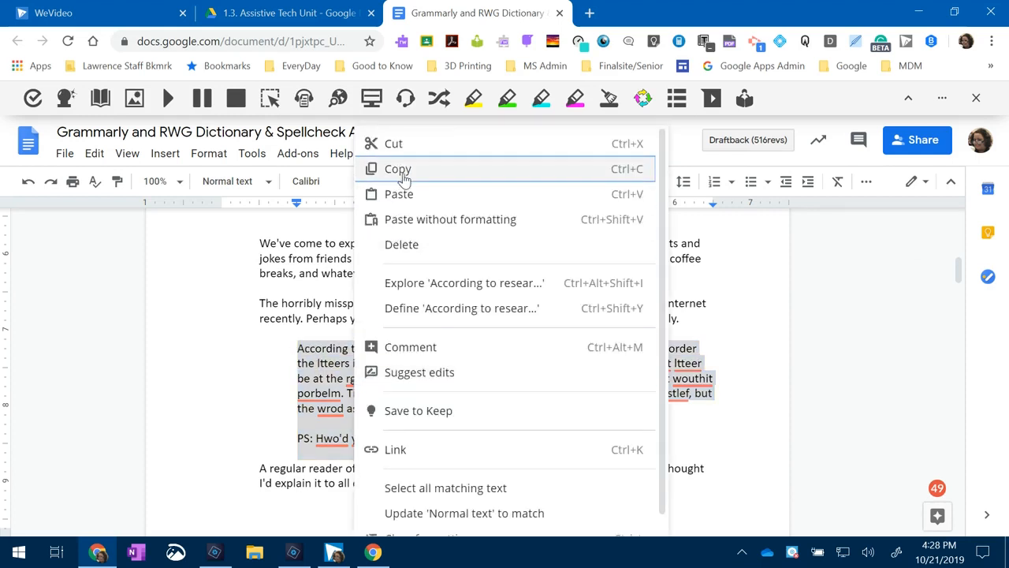
click(402, 171)
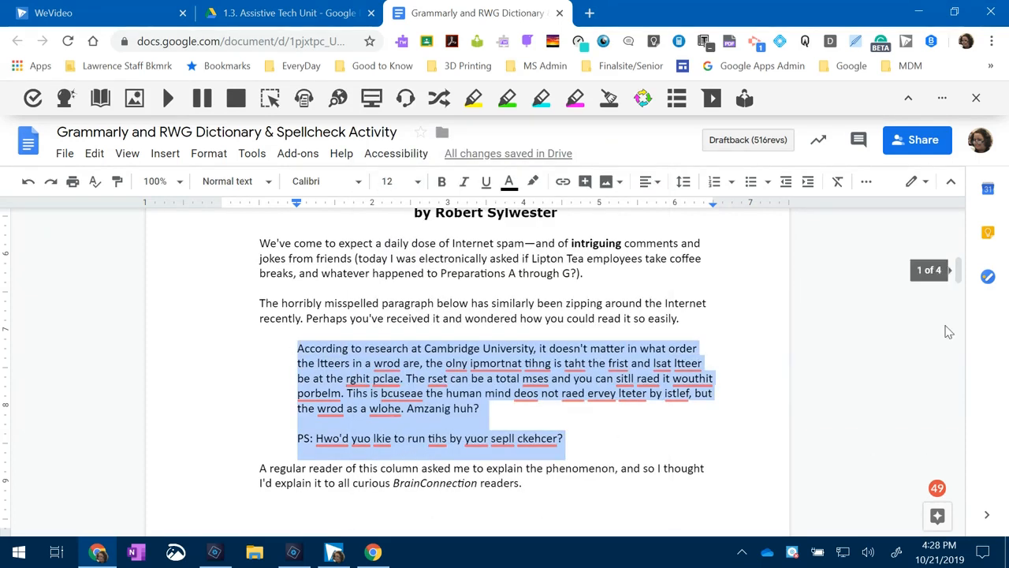
Step: Switch to the Grammarly web app, create a new document and paste the copied paragraph into it
click(881, 43)
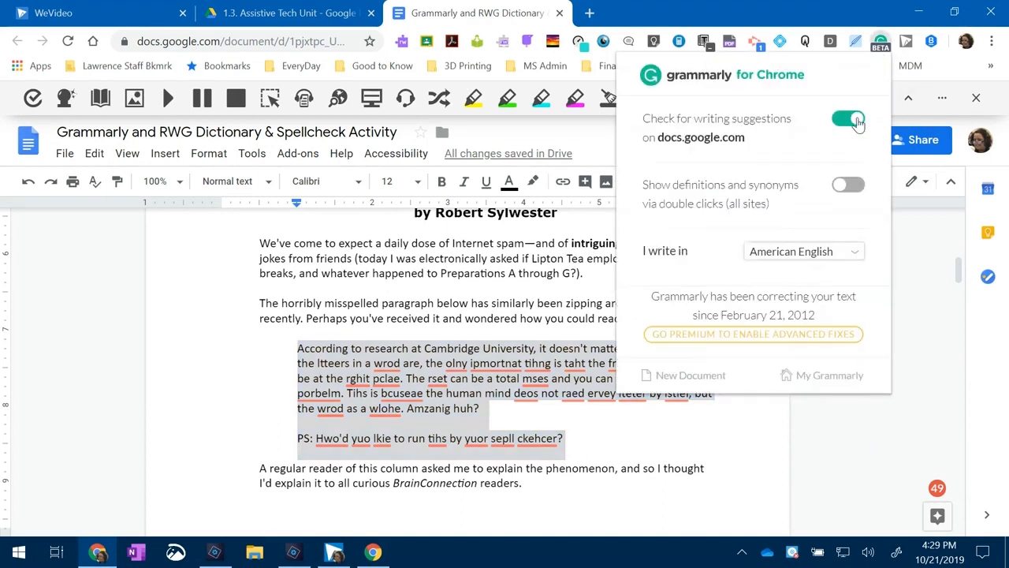
click(828, 376)
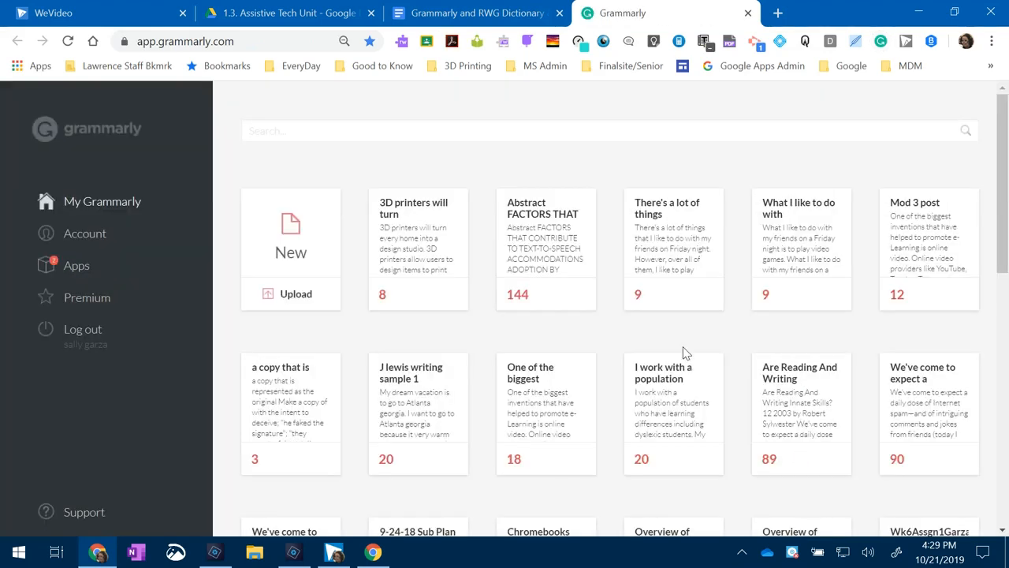
click(290, 222)
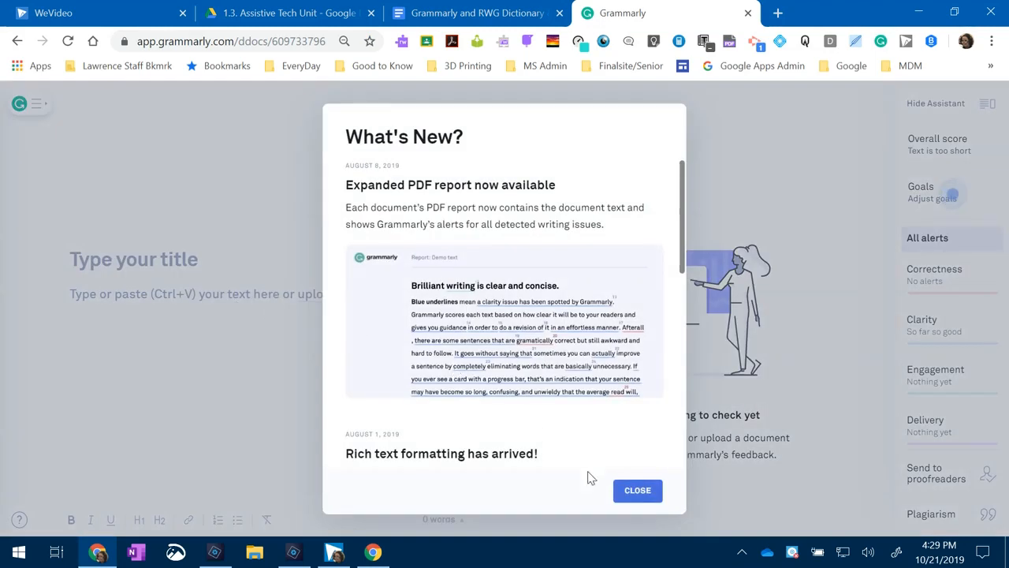
click(638, 490)
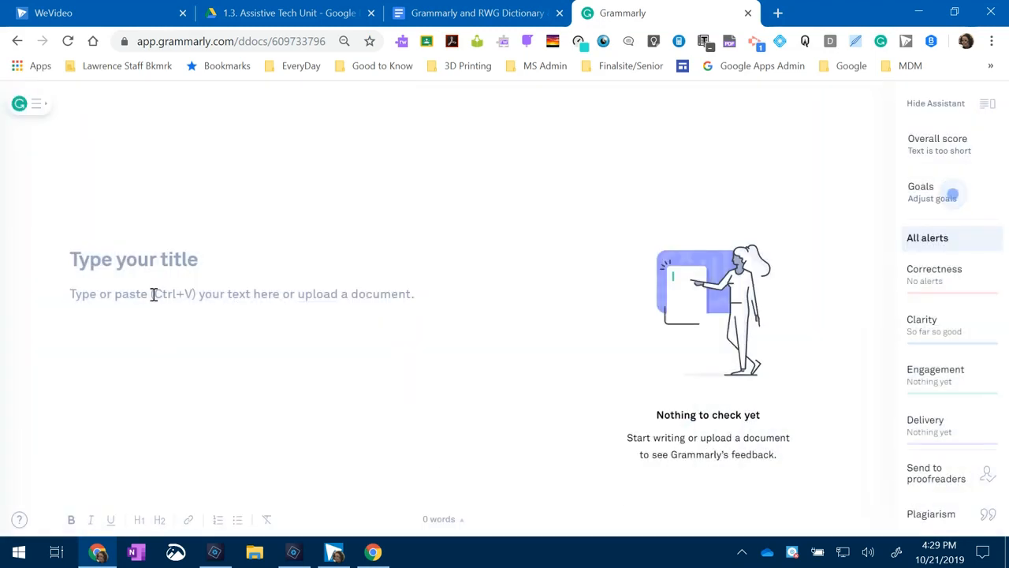
key(ctrl+v)
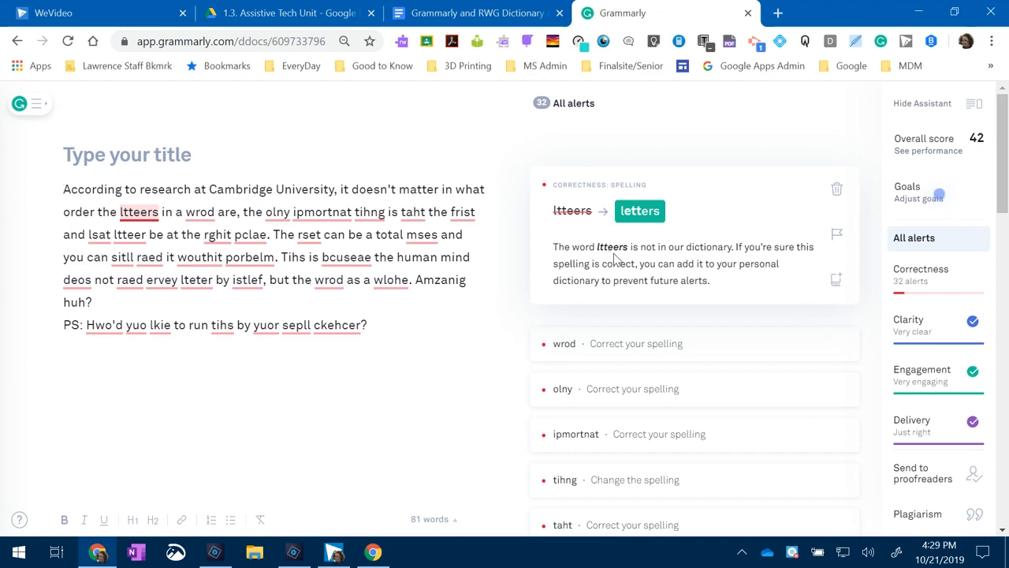
Step: Accept Grammarly's corrections "letters", "word", "only", "important", "thing" and "that" in the pasted paragraph's second line
click(635, 212)
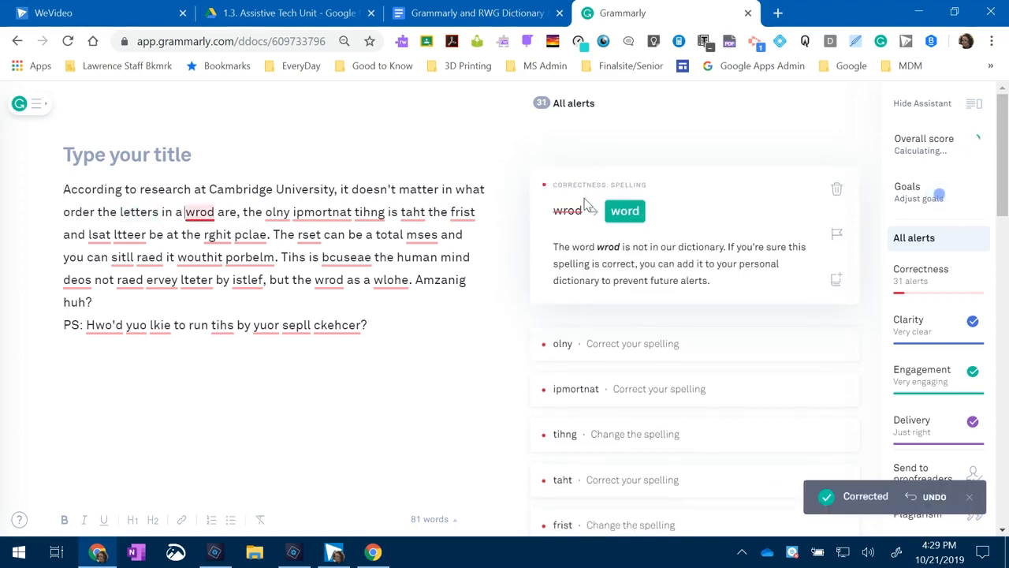
click(626, 211)
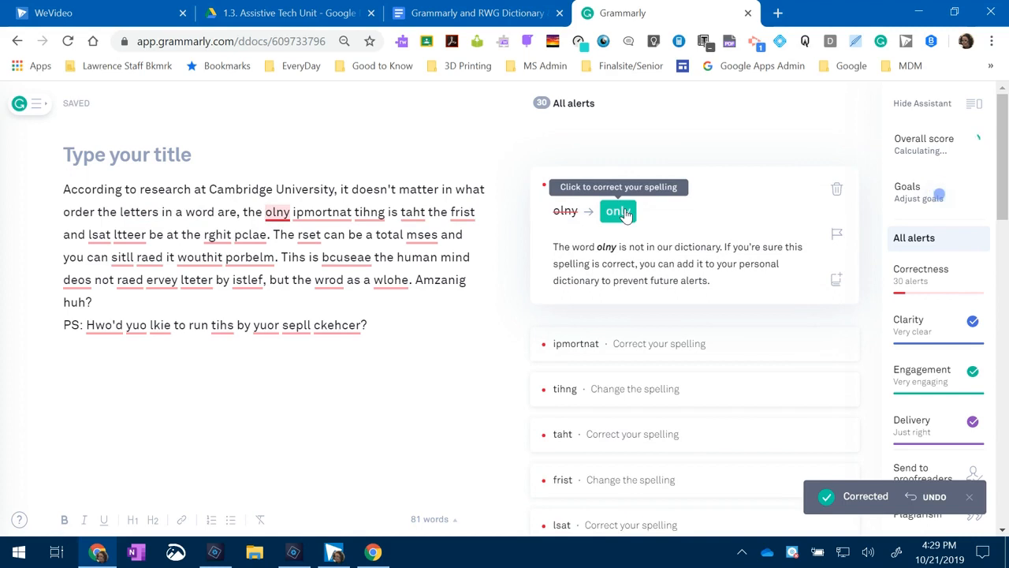
click(622, 212)
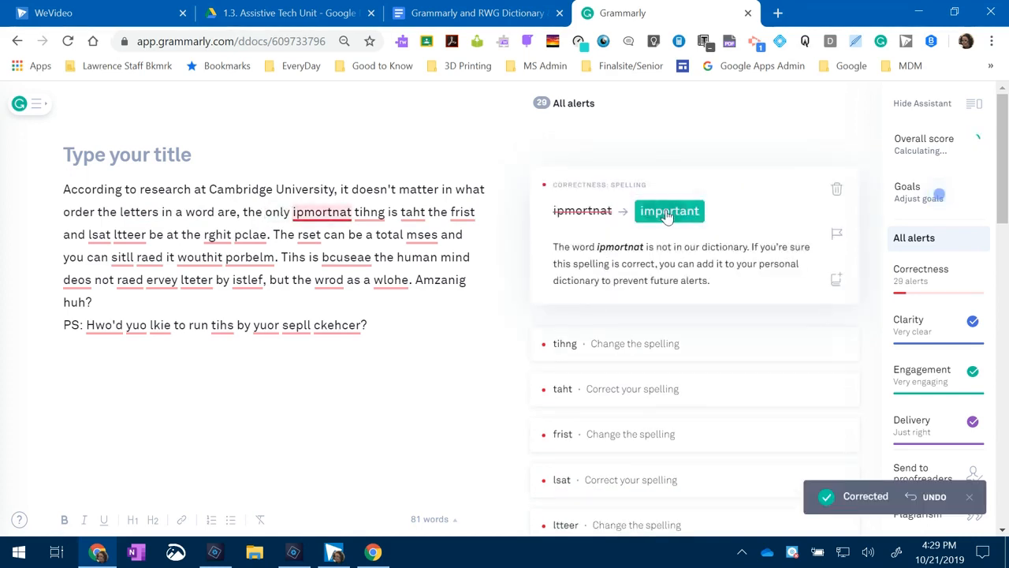
click(669, 213)
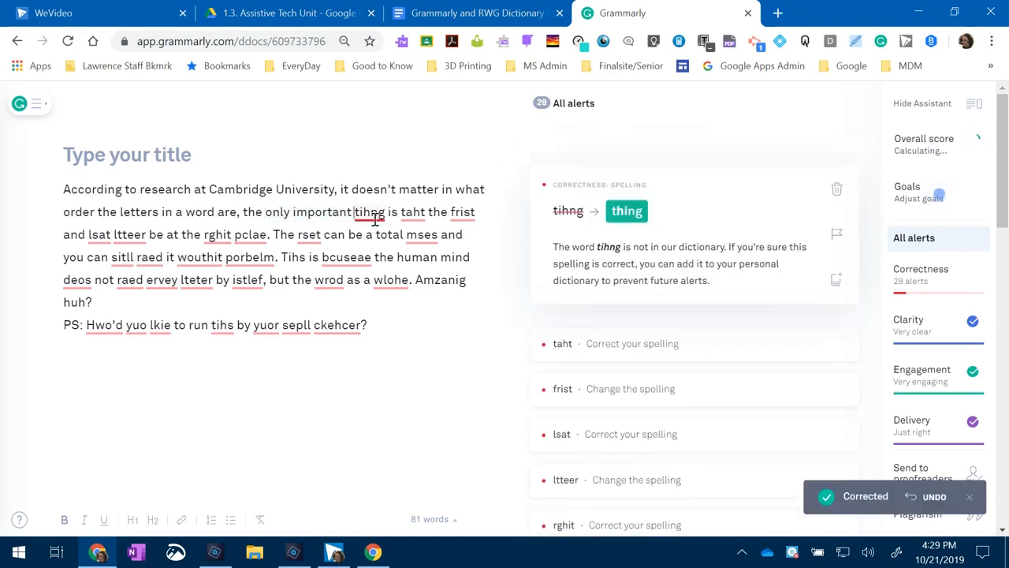
click(626, 212)
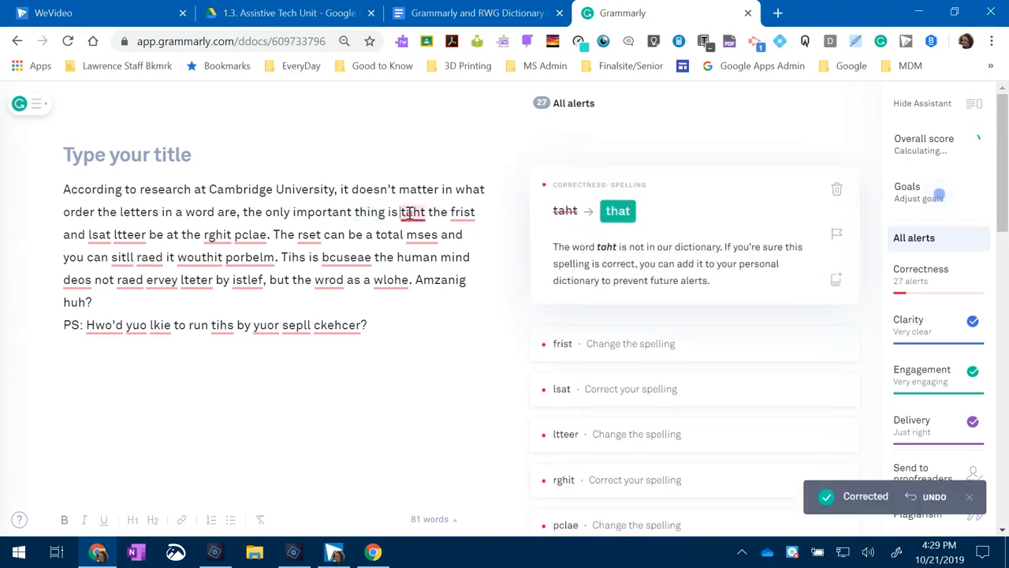
click(616, 211)
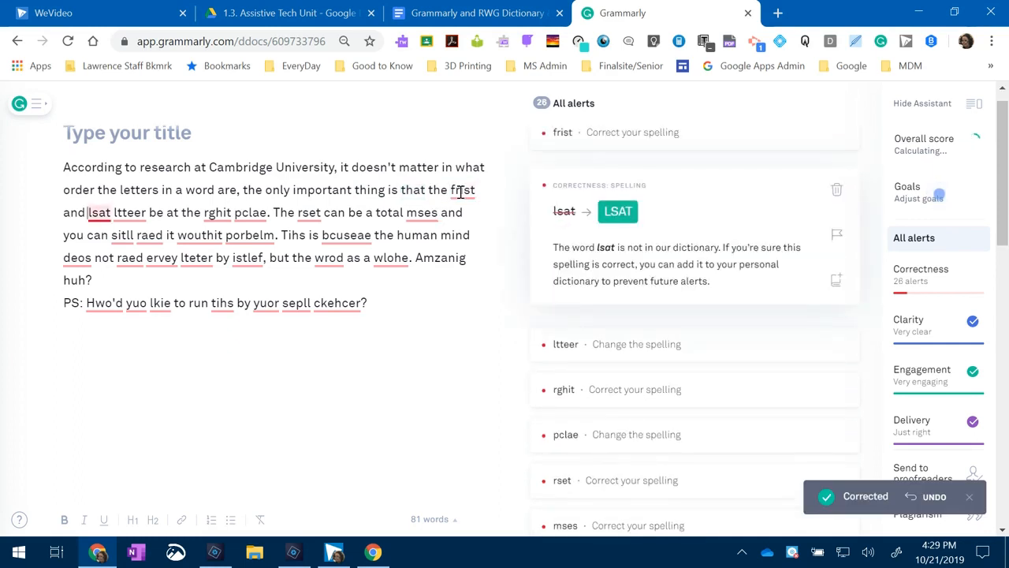
Step: Correct "frist" to "first" and "lsat" to "last" in the pasted paragraph, and open the suggestion for "rghit"
click(463, 190)
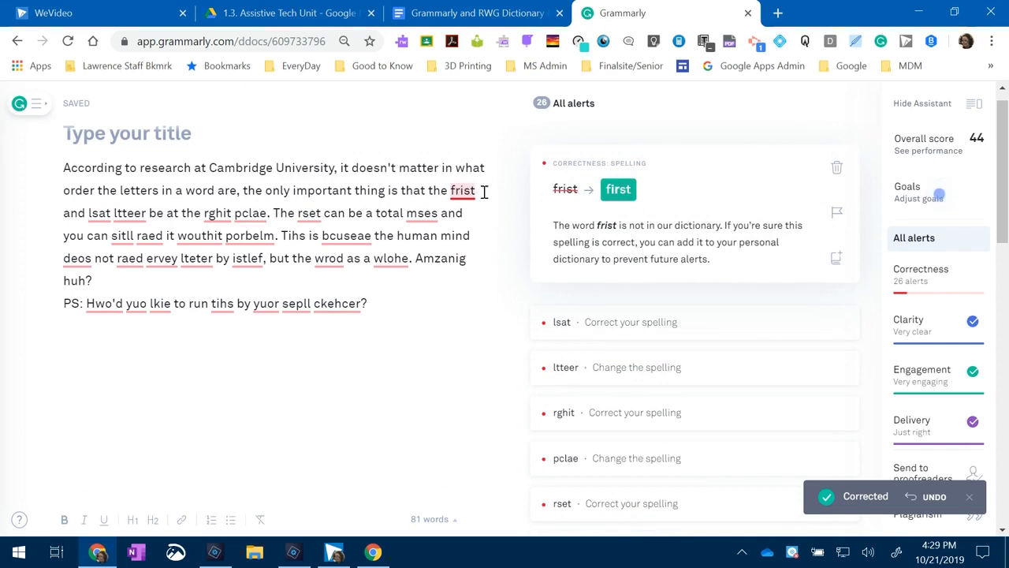
click(612, 190)
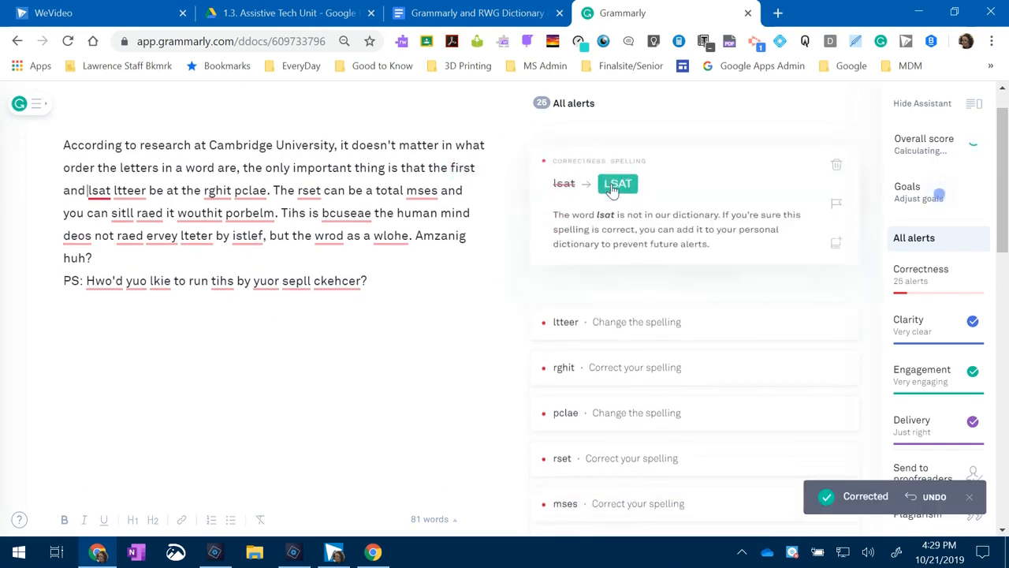
click(612, 190)
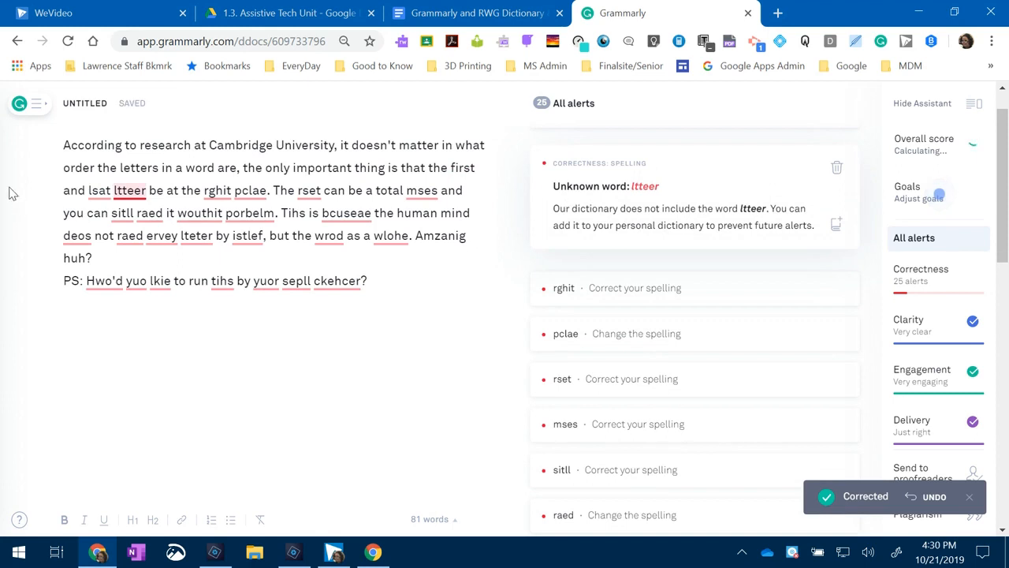
click(97, 193)
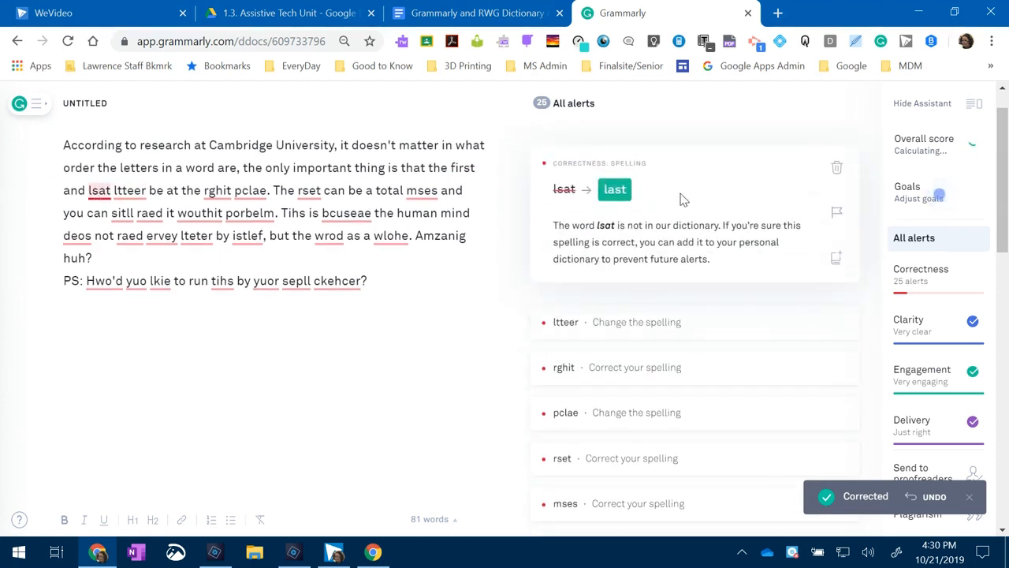
click(612, 190)
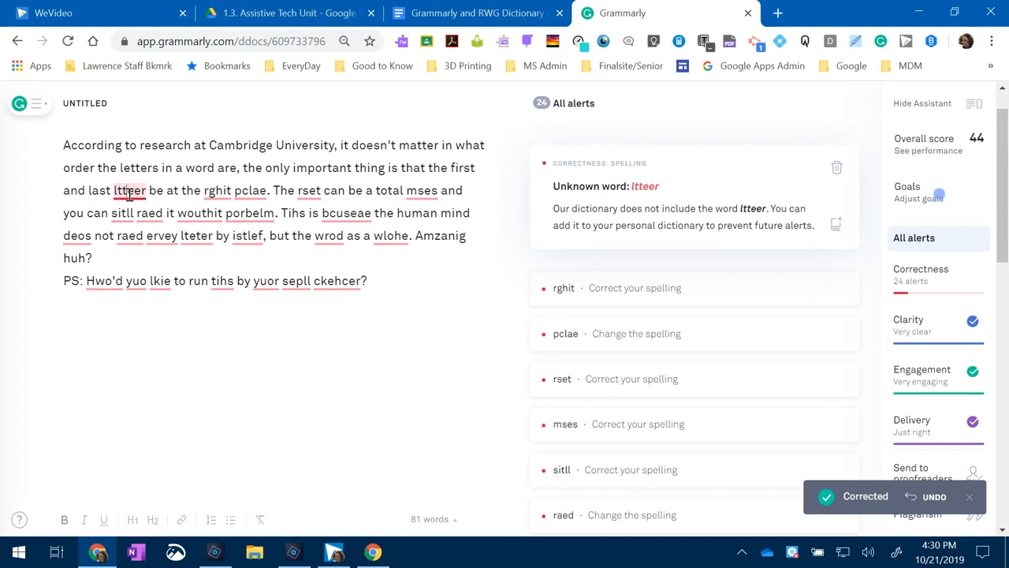
click(220, 191)
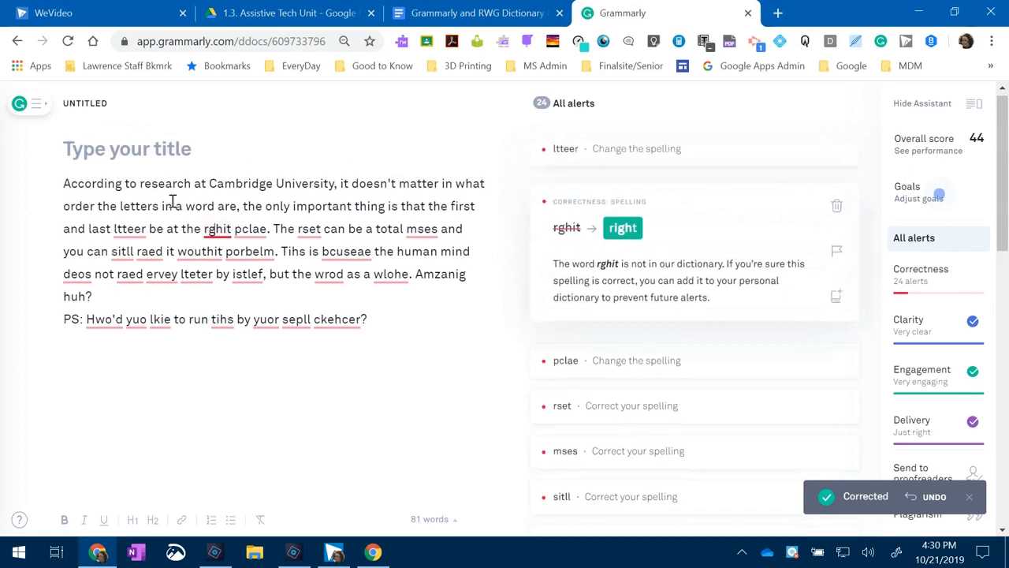
Step: Check the alert for "ltteer", then accept Grammarly's corrections "right", "place" and "rest" in the paragraph's third line
click(120, 229)
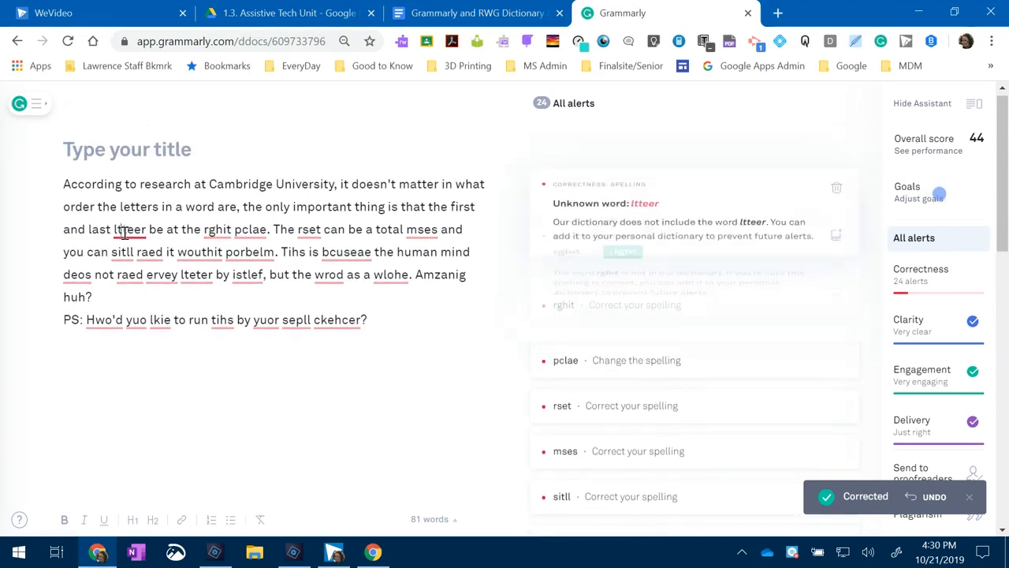
click(218, 234)
click(623, 228)
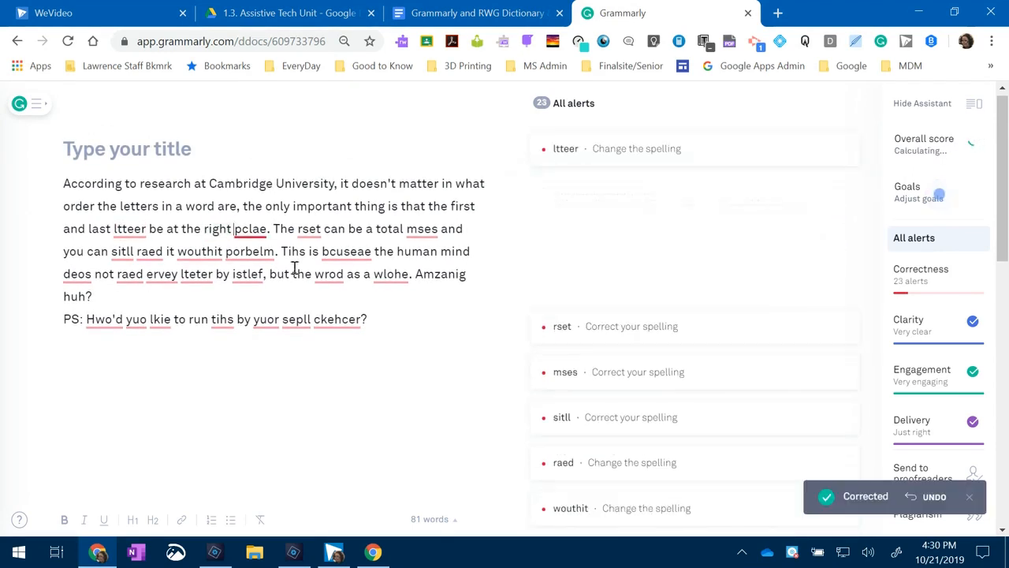
click(254, 230)
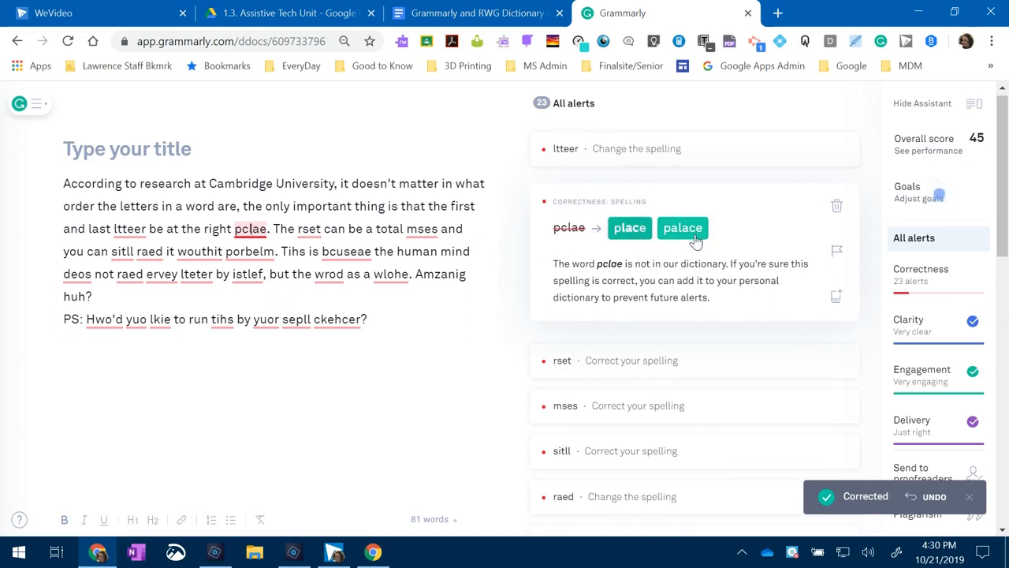
click(628, 230)
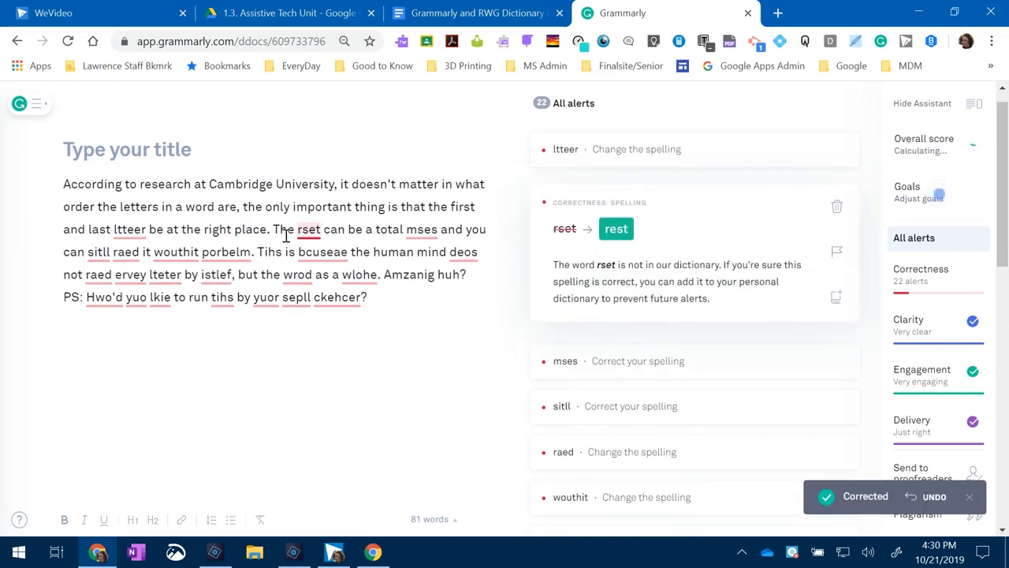
click(617, 229)
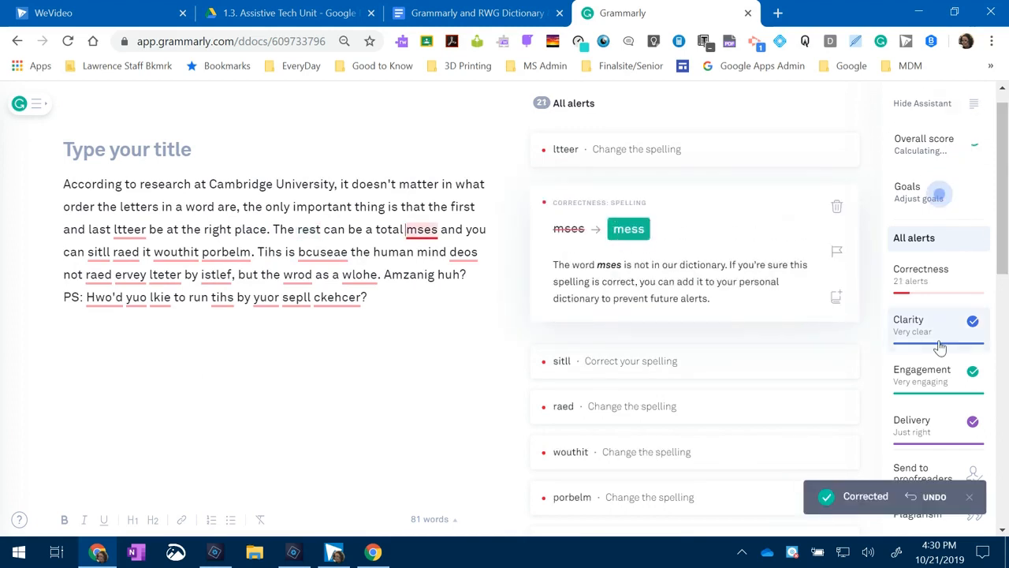
Step: Accept Grammarly's corrections "mess", "still", "does" and "word" in the pasted paragraph
scroll(948, 323, down, 1)
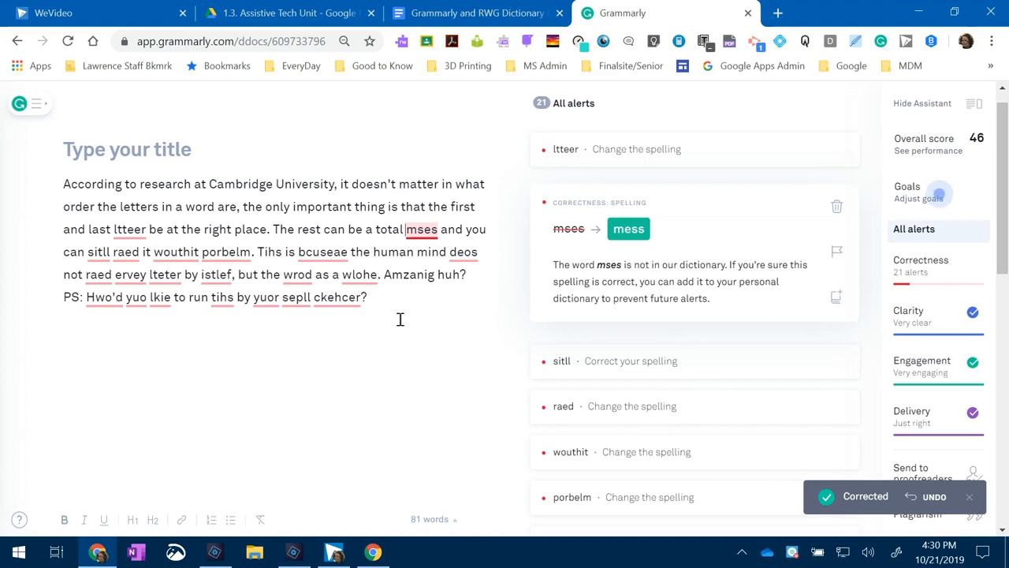
click(641, 228)
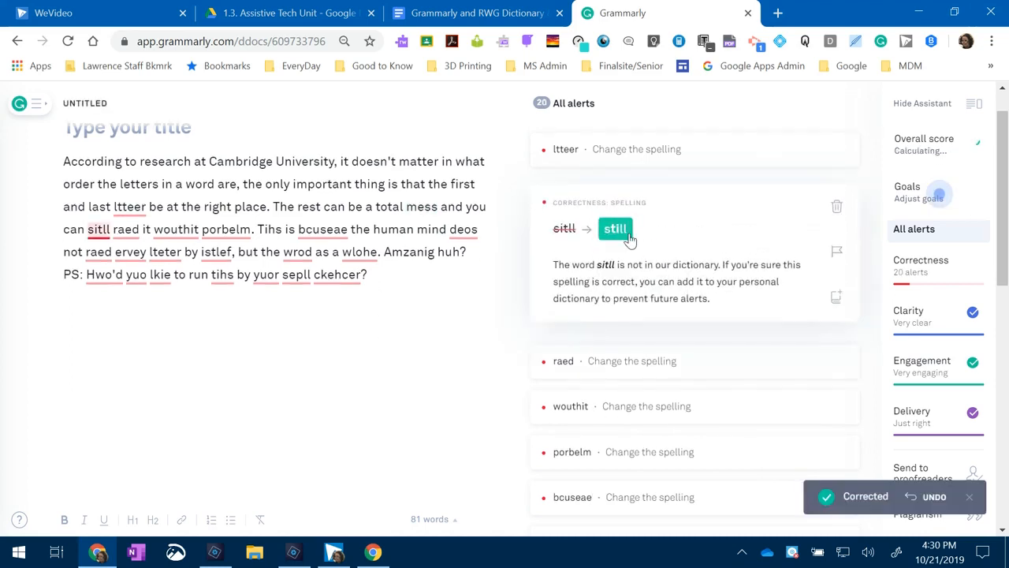
click(615, 230)
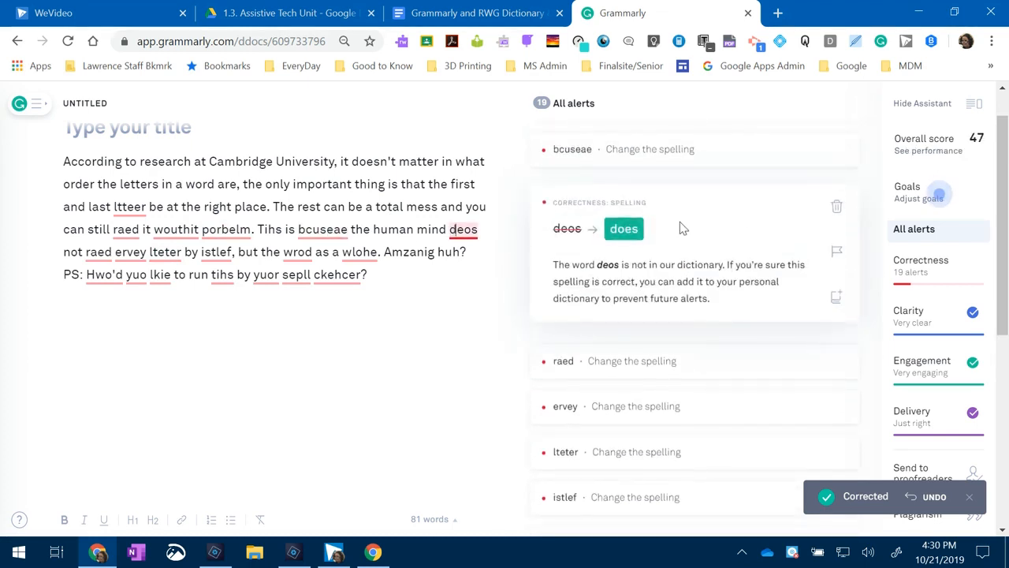
click(634, 228)
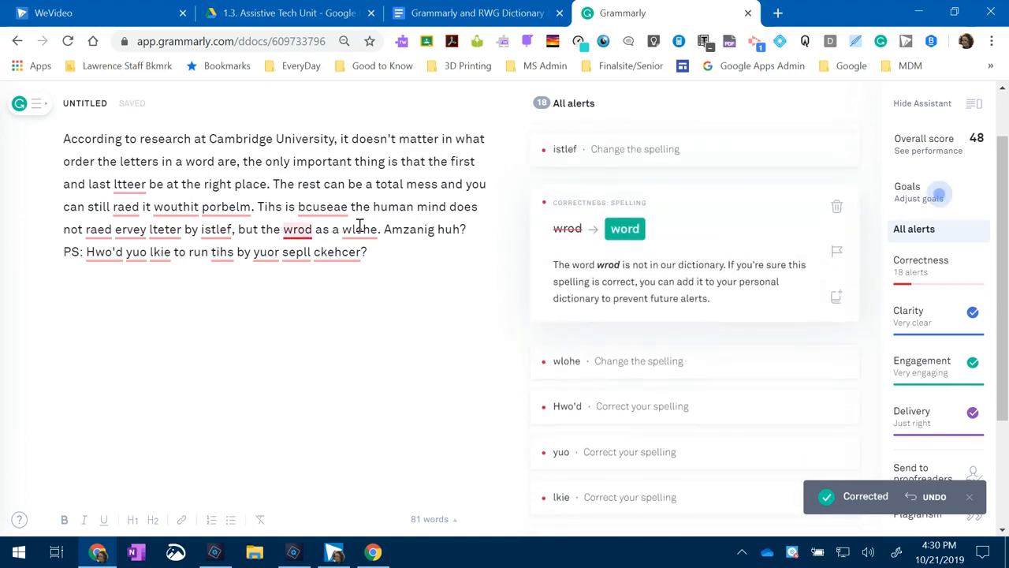
click(625, 229)
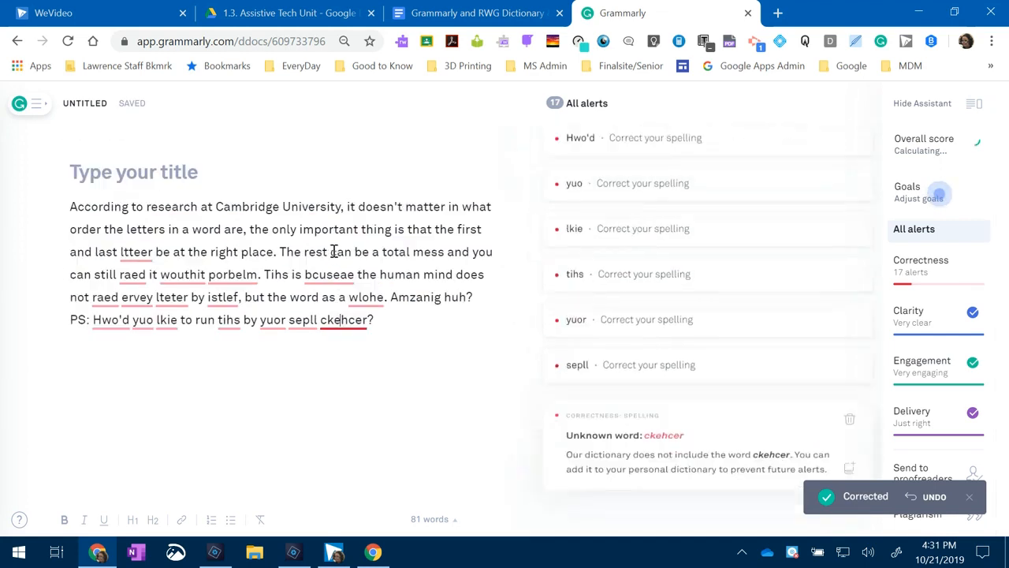
Step: Correct "sepll" to "spell" and "ckehcer" to "checker" at the end of the PS line
click(299, 323)
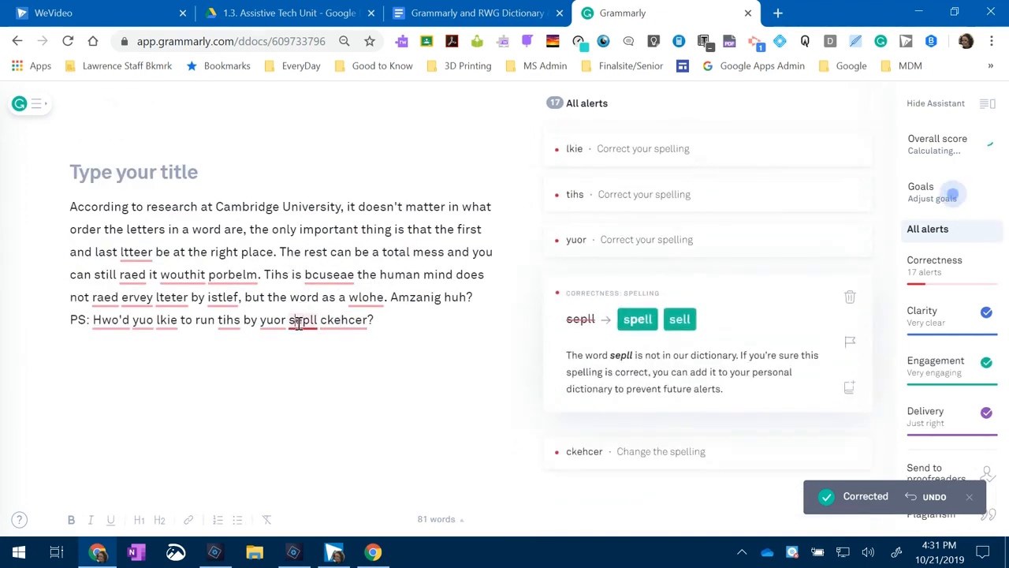
click(637, 321)
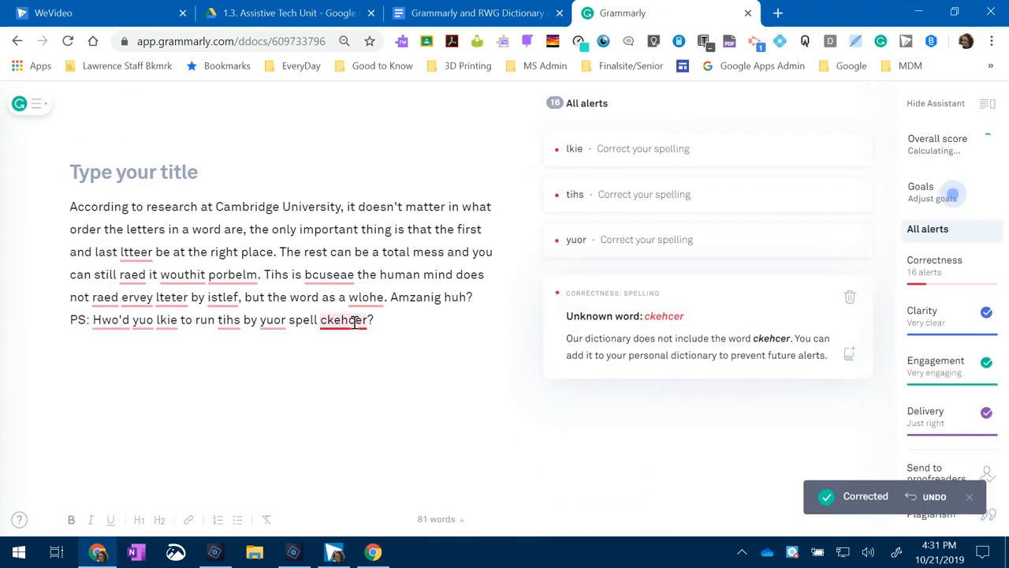
click(272, 320)
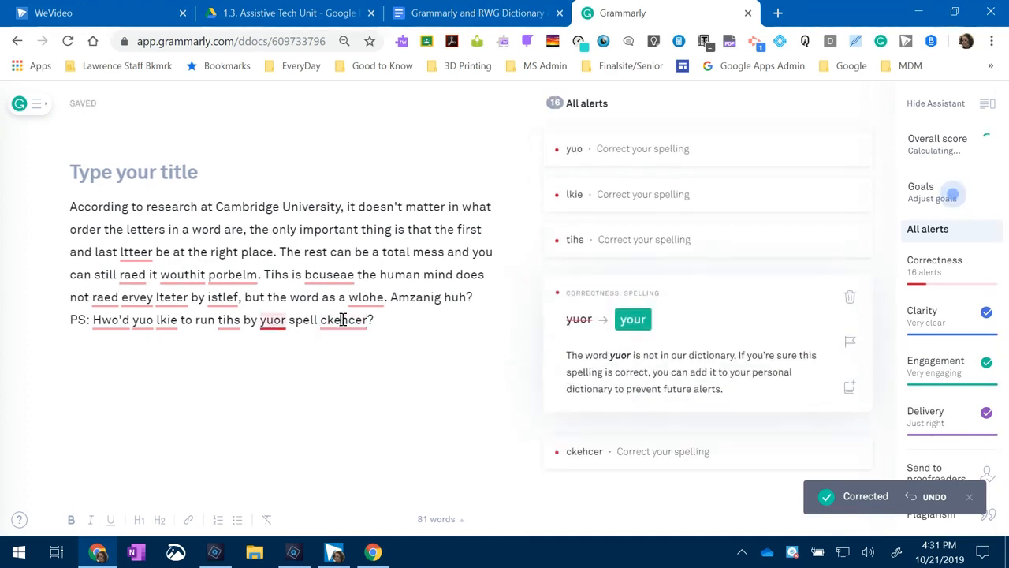
click(340, 320)
click(666, 319)
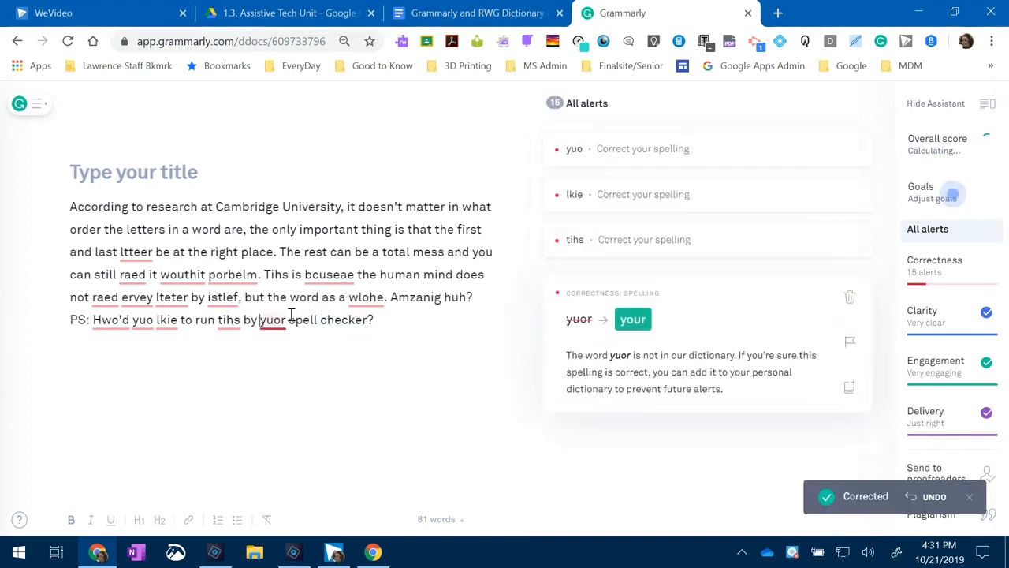
Step: Accept Grammarly's corrections "How'd", "you", "like", "this" and "your" in the PS line
click(112, 321)
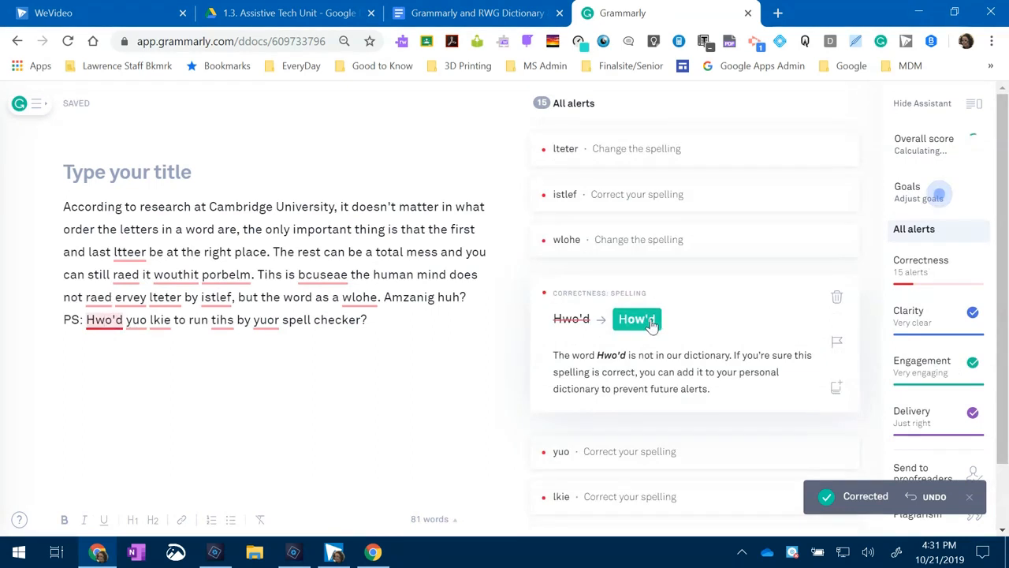
click(646, 319)
click(610, 320)
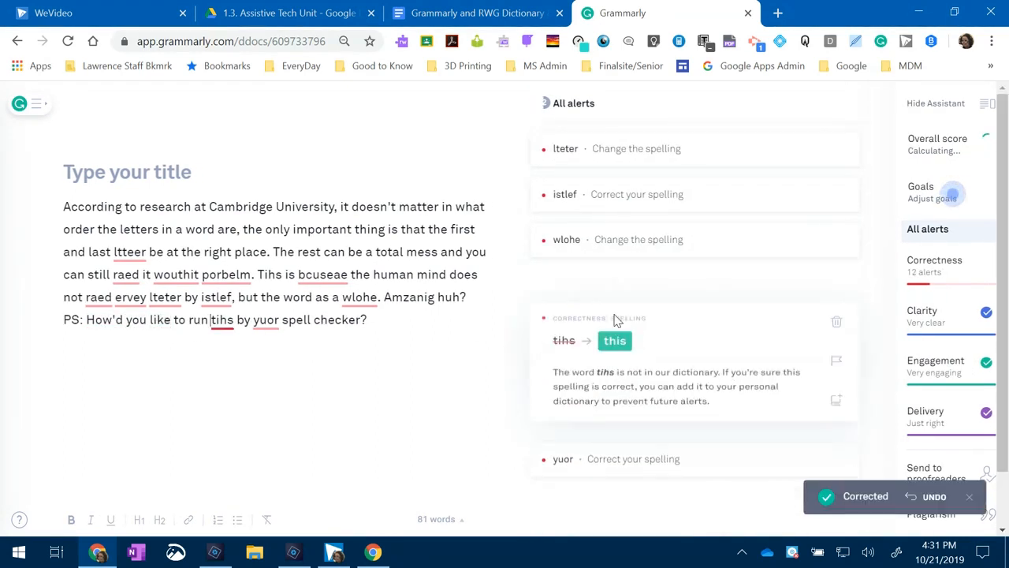
click(624, 321)
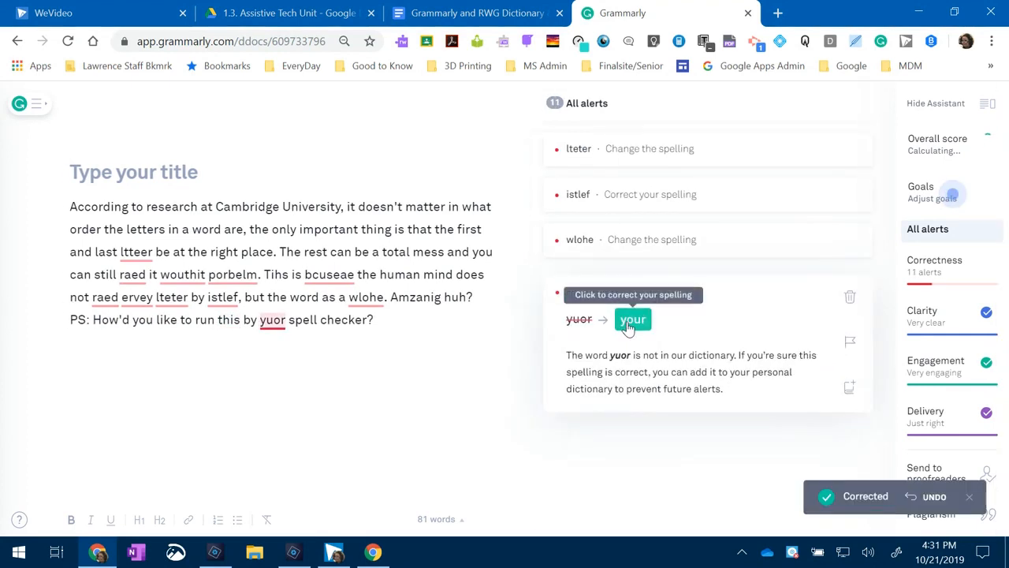
click(627, 323)
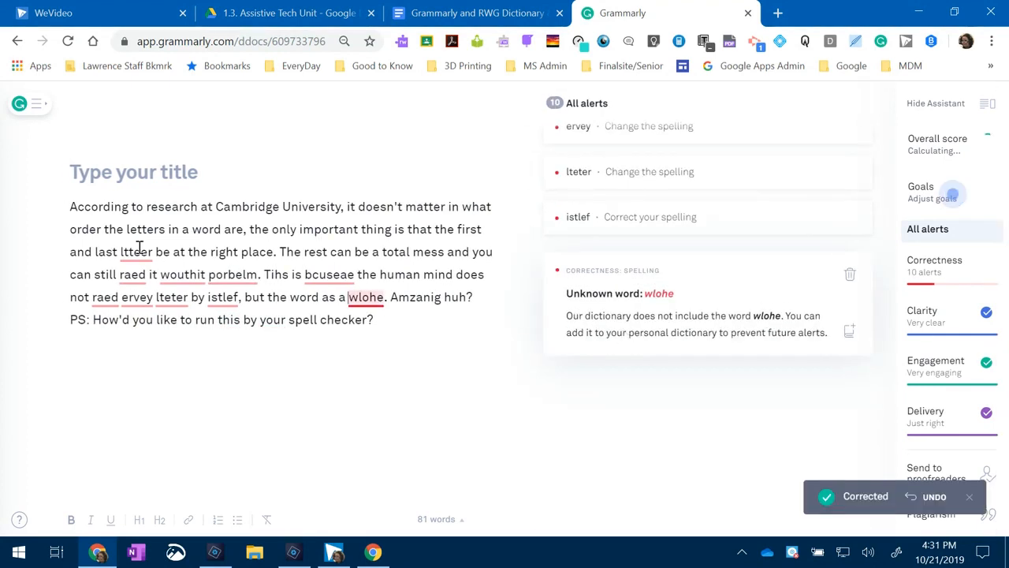
Step: Correct "raed" to "read" in the paragraph's fourth line and check the alerts for "ltteer", "wouthit", "porbelm" and "bcuseae"
click(139, 249)
click(132, 276)
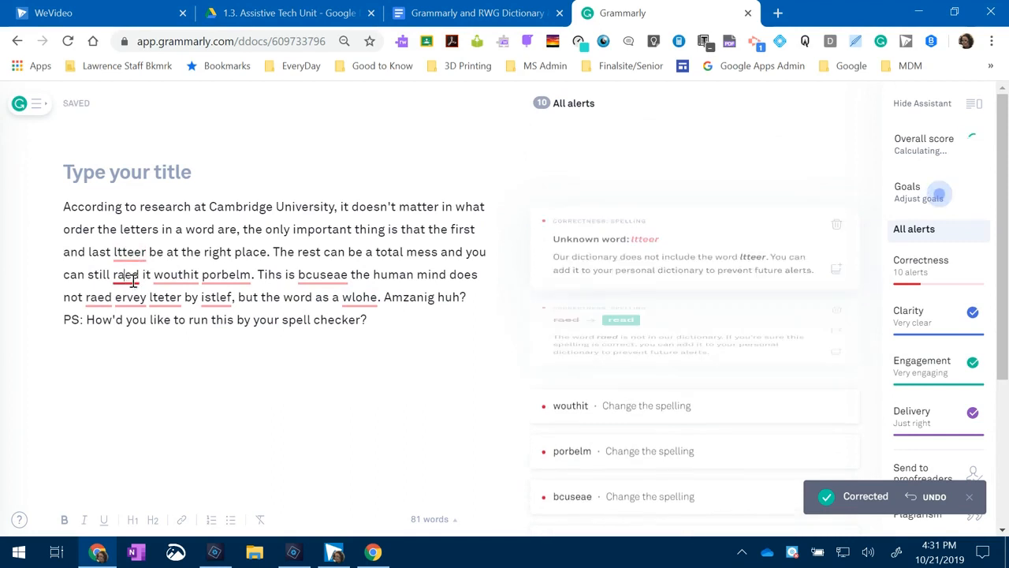
click(634, 276)
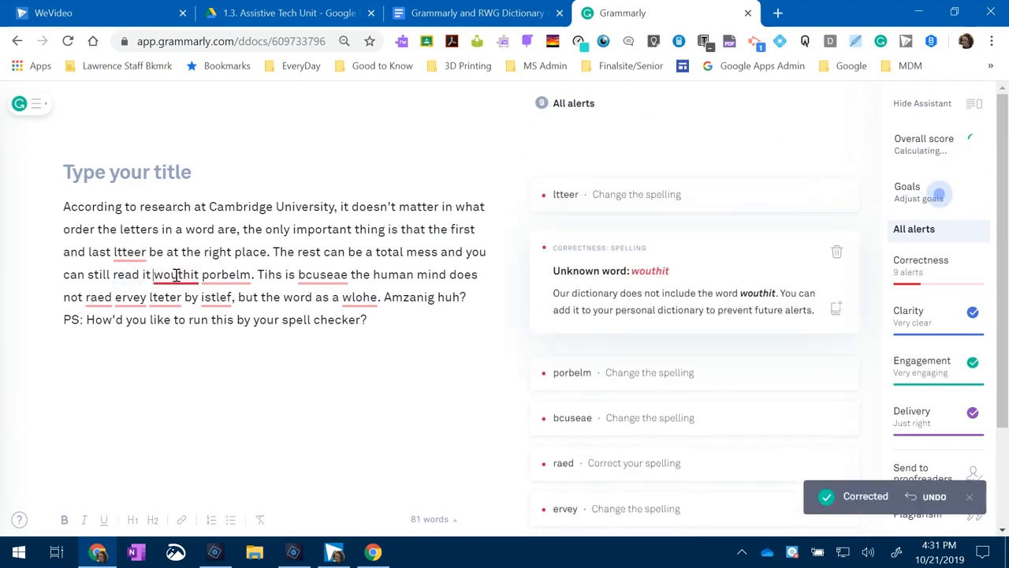
click(228, 277)
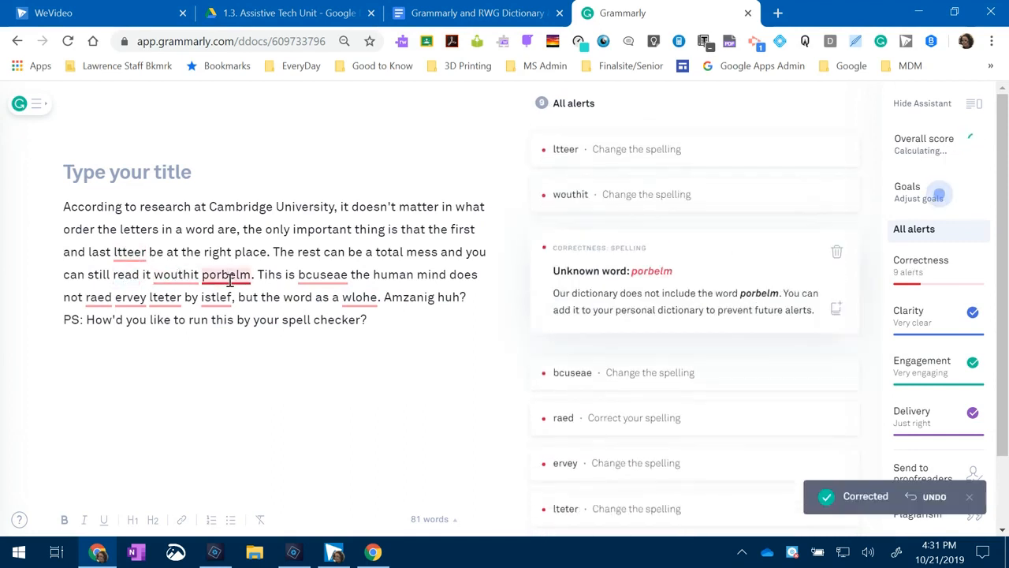
click(316, 275)
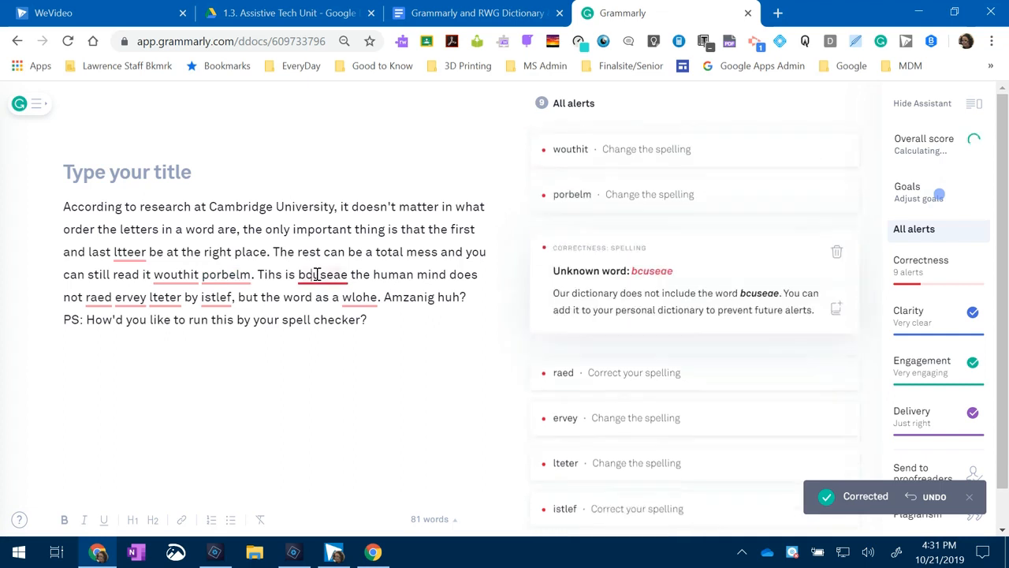
Step: Correct "raed" to "read" and "ervey" to "every" in the paragraph's fifth line, and check the alerts for "lteter" and "istlef"
click(101, 298)
click(625, 304)
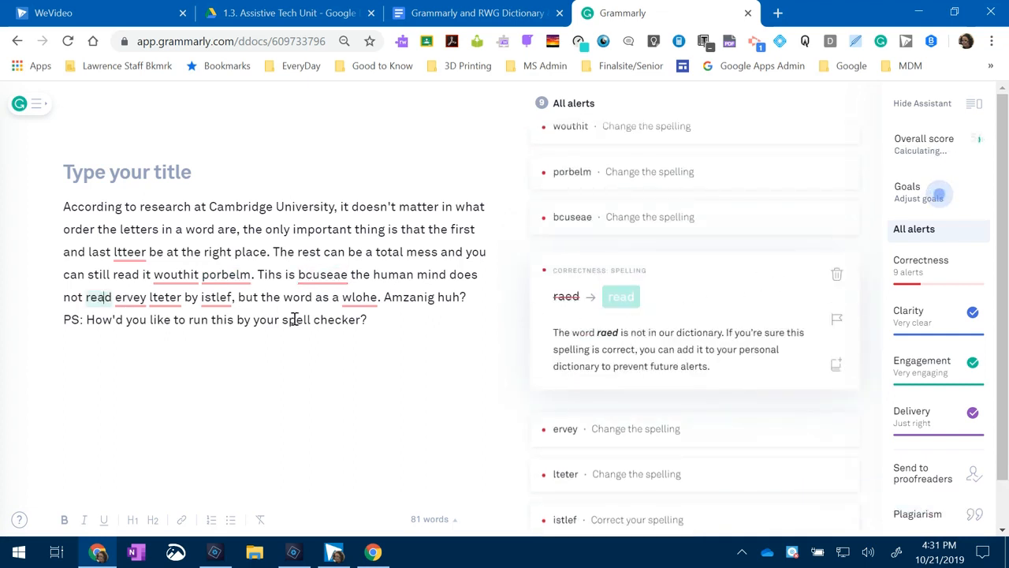
click(173, 297)
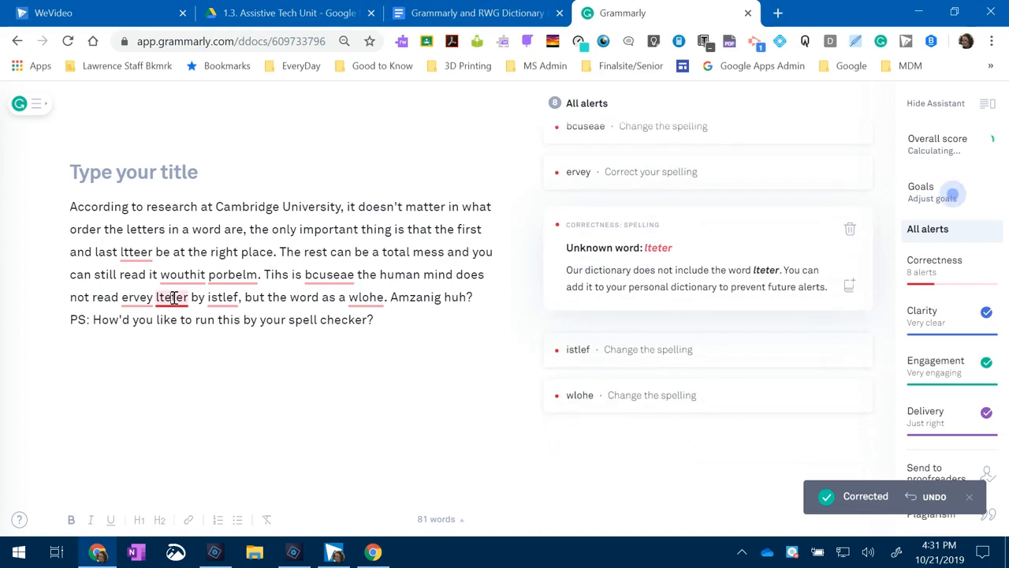
click(134, 299)
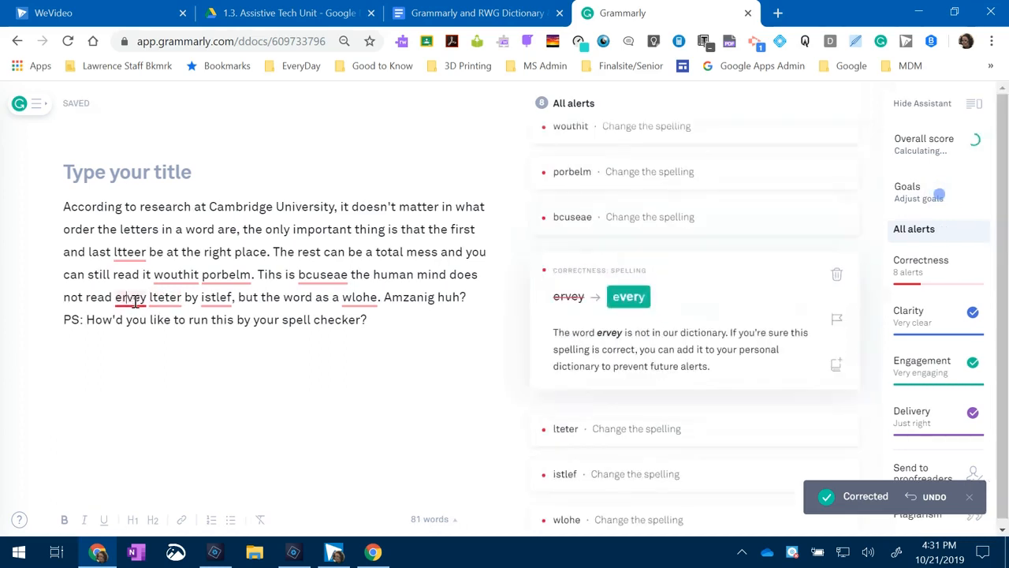
click(635, 297)
click(228, 298)
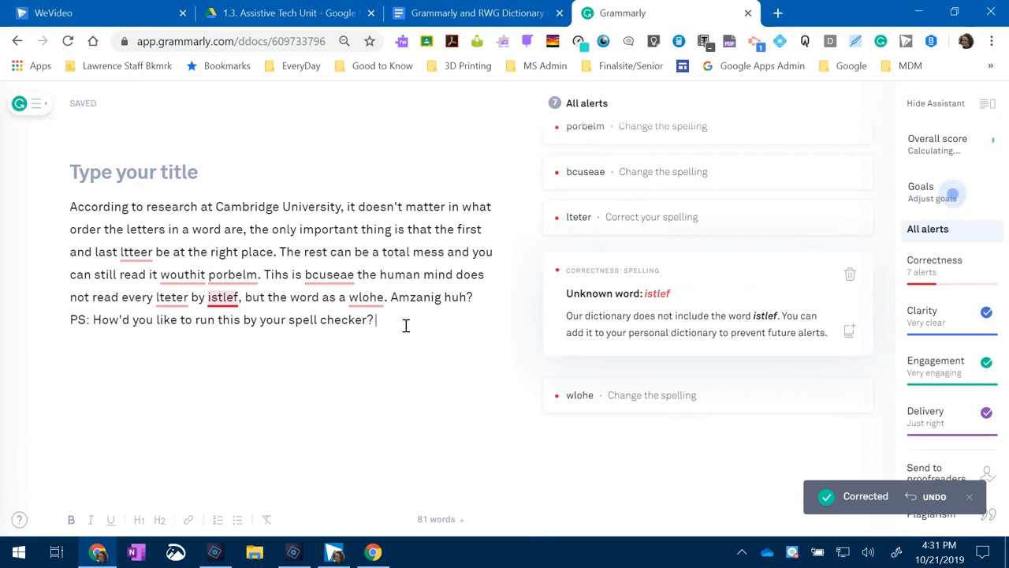
Step: Copy the whole corrected paragraph together with its PS line from the Grammarly document
drag(394, 318, 66, 202)
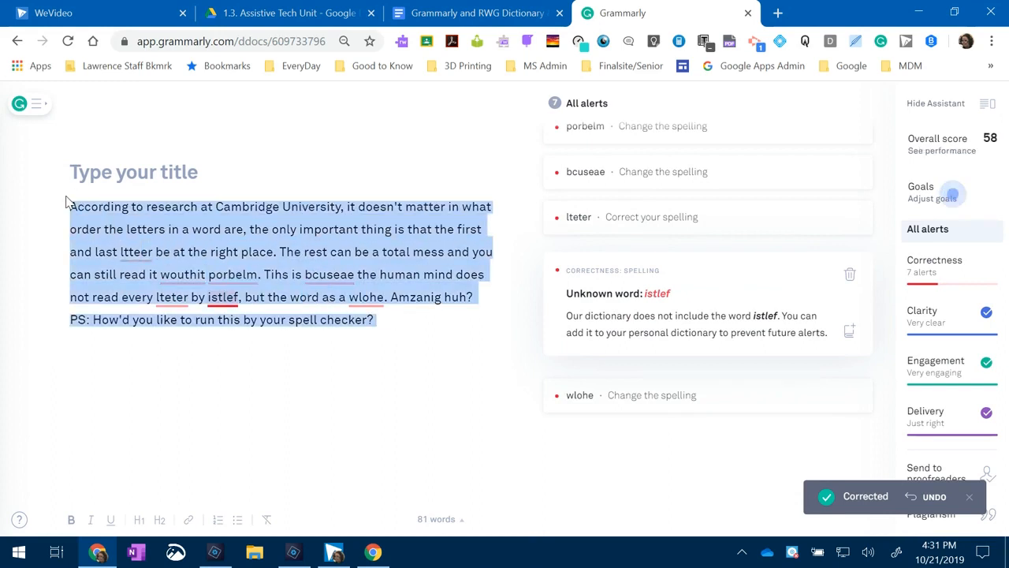
right_click(196, 228)
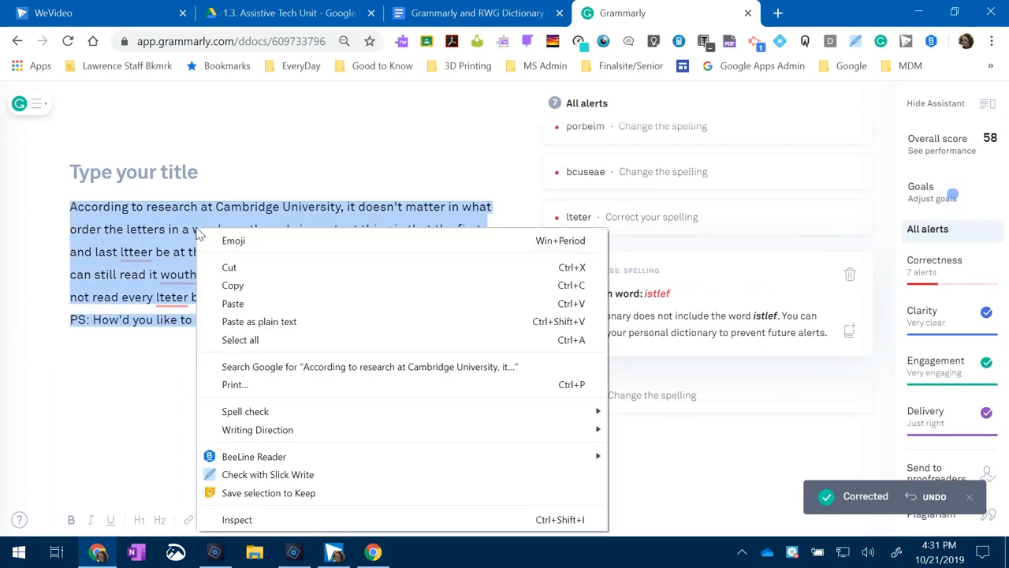
click(253, 286)
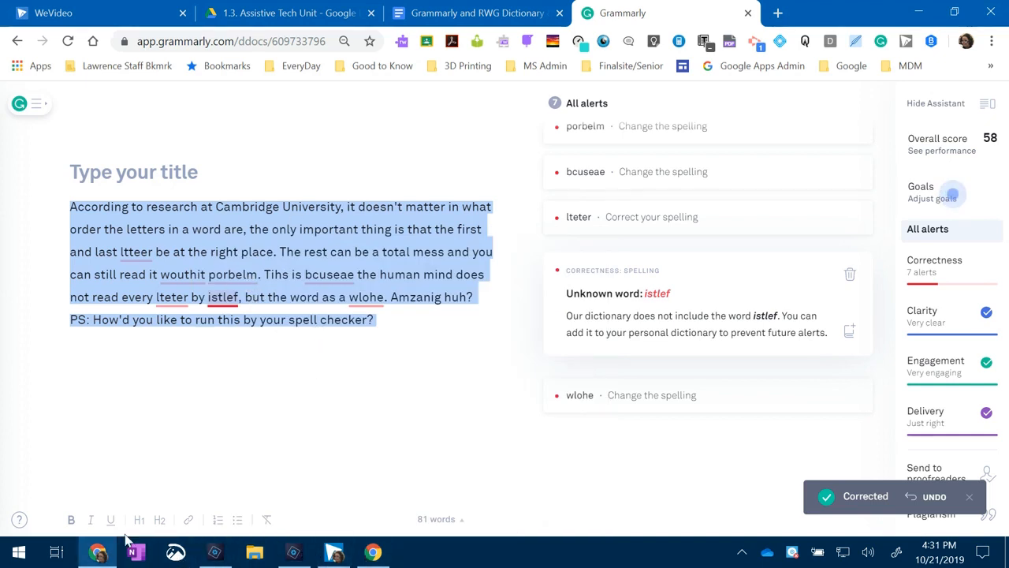
Step: Switch to the Google Docs activity document and paste the copied text over the selected misspelled paragraph and PS line
click(477, 13)
right_click(414, 379)
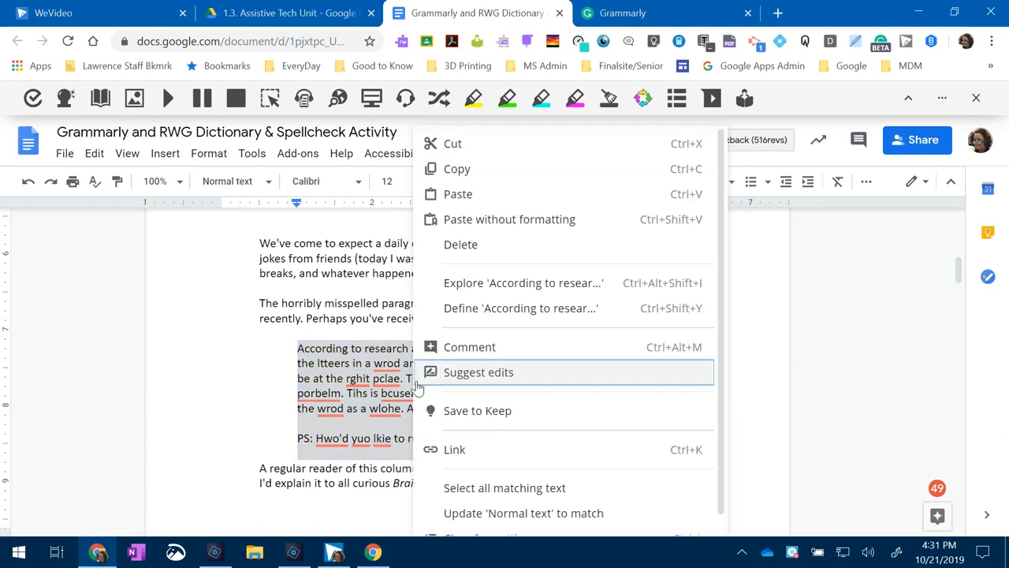
click(496, 205)
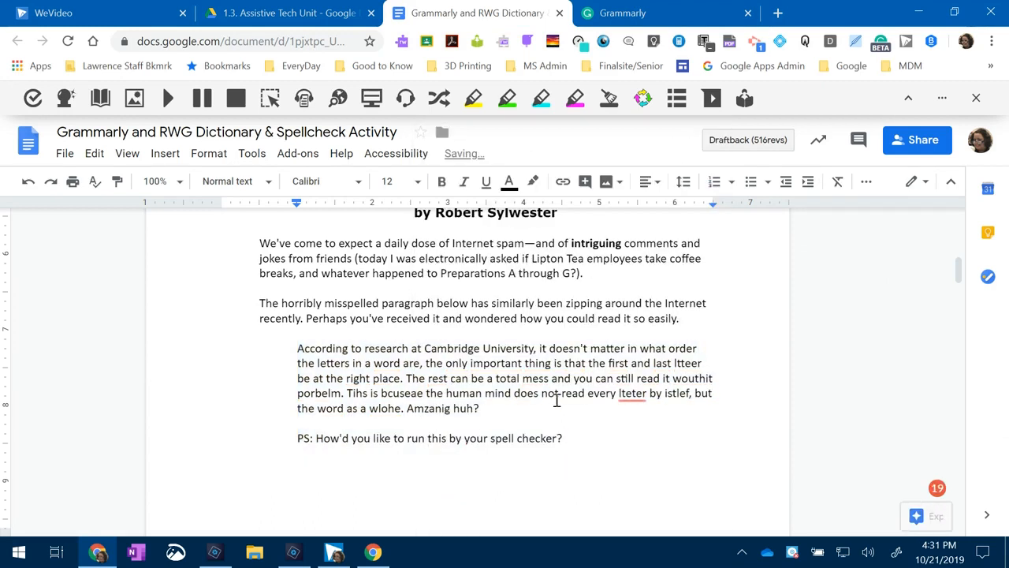
Step: Turn off Grammarly's writing suggestions for docs.google.com
click(881, 41)
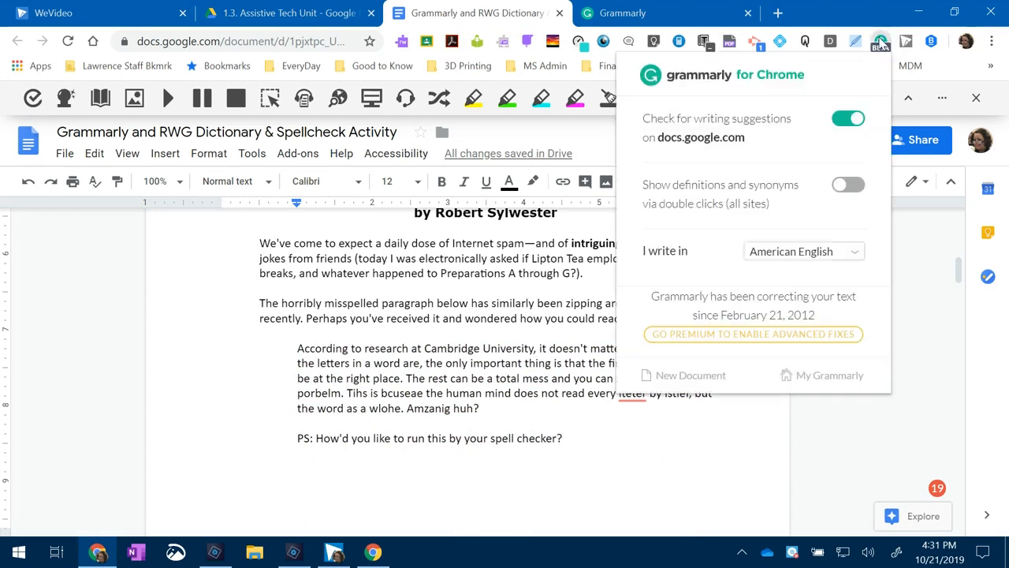
click(849, 124)
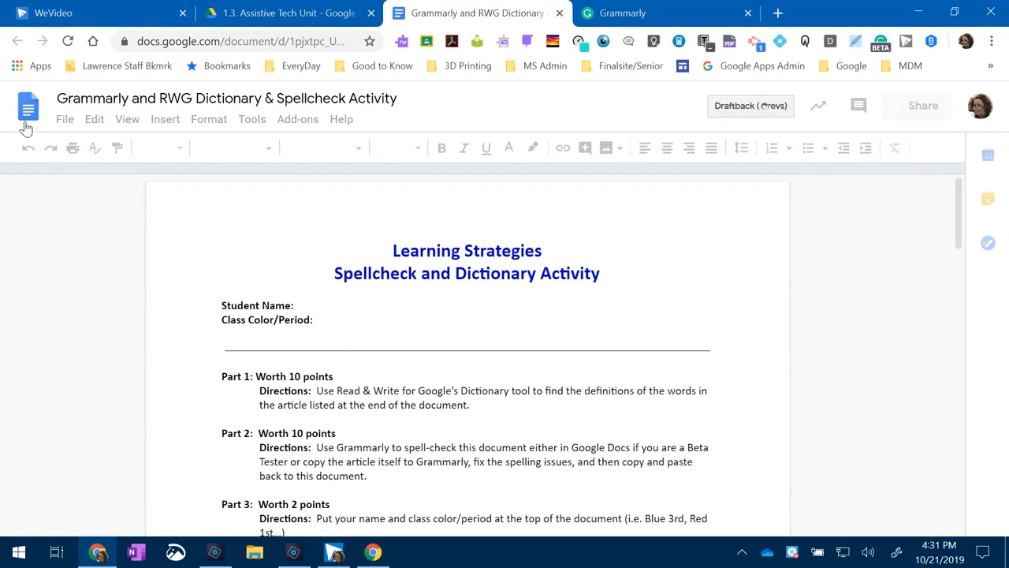
Step: Correct "ltteer" to "letter" and "porbelm" to "problem" in the pasted paragraph using Read&Write's Check It suggestions
scroll(360, 313, down, 6)
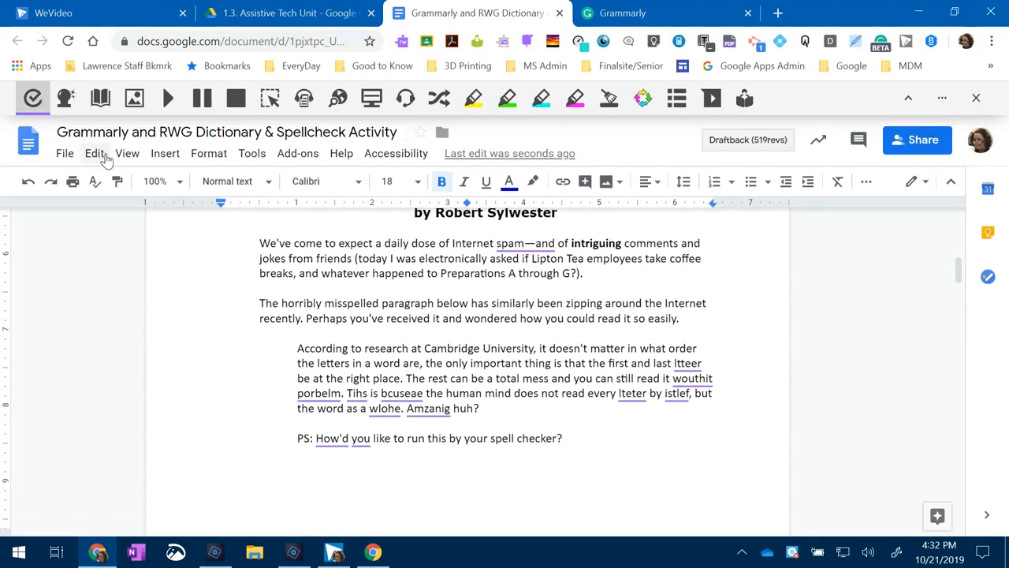
click(682, 362)
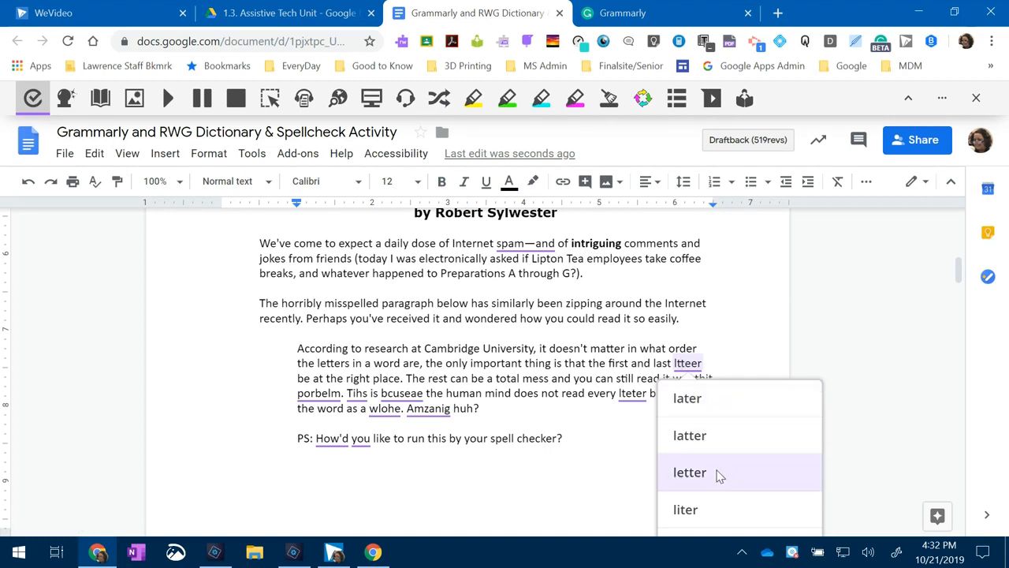
click(660, 466)
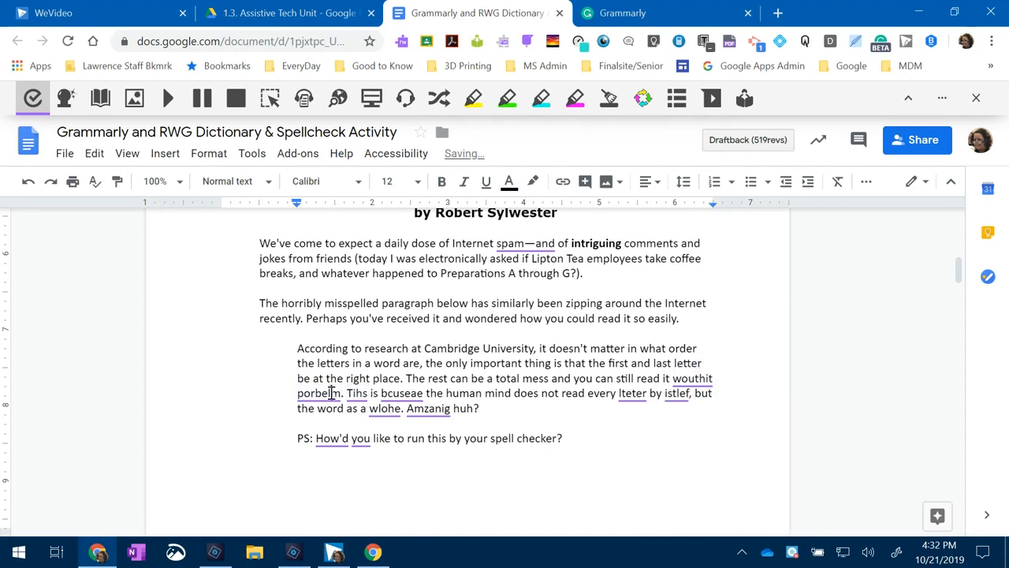
click(331, 393)
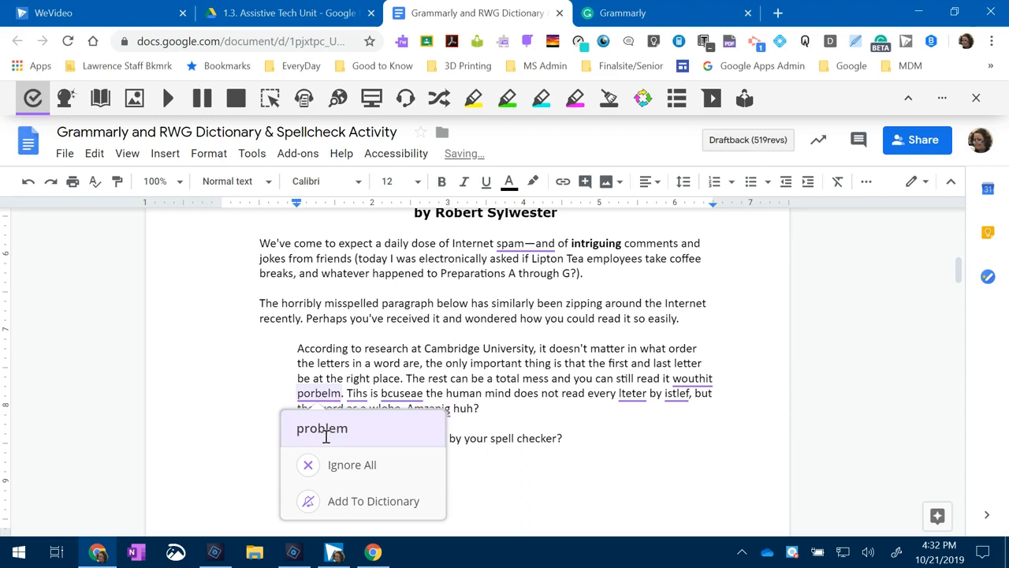
click(343, 422)
Step: Correct "bcuseae" to "because" and "Tihs" to "This" in the paragraph's fourth line with the Check It suggestions
click(352, 393)
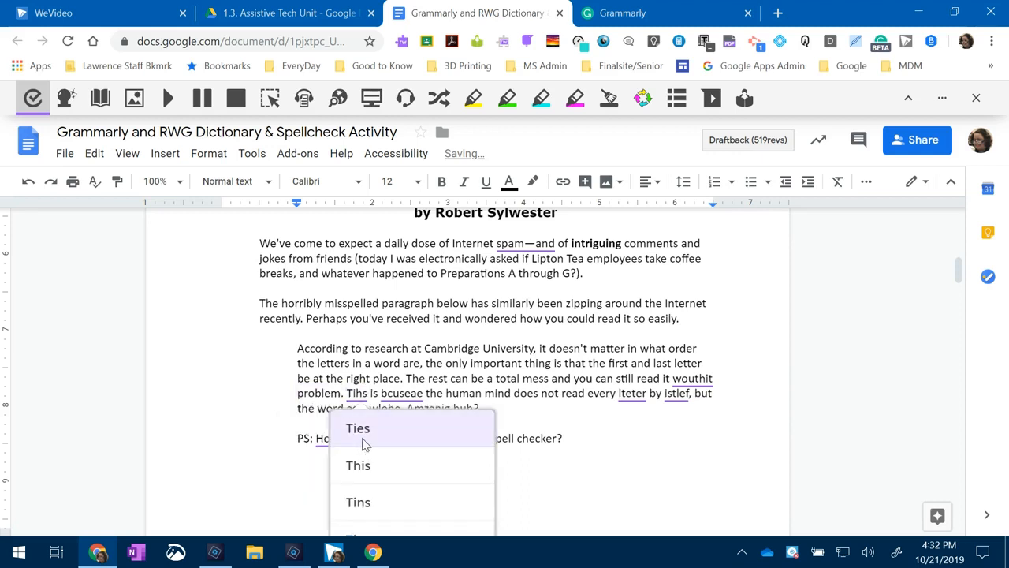
click(374, 466)
click(405, 392)
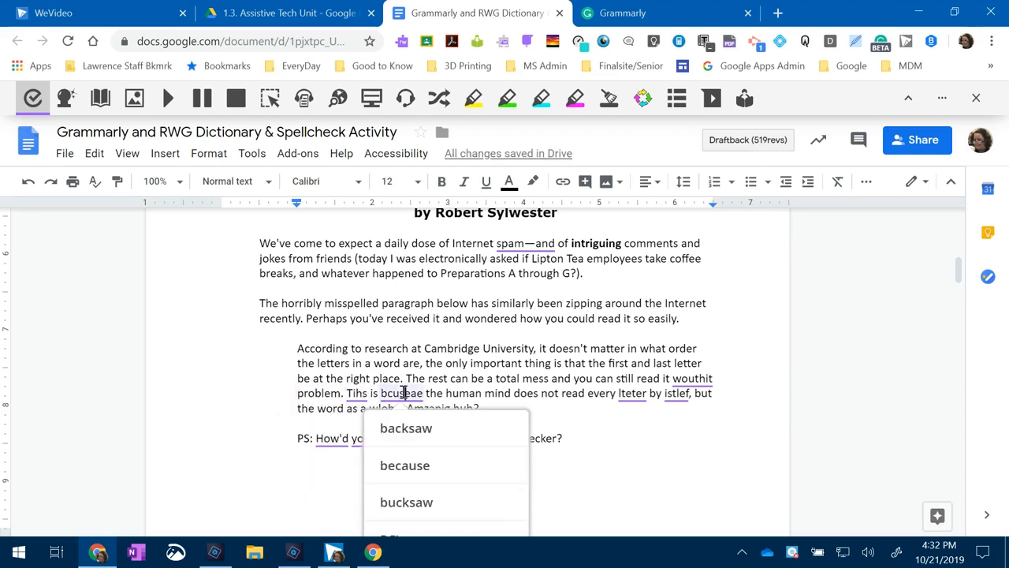
scroll(414, 464, down, 3)
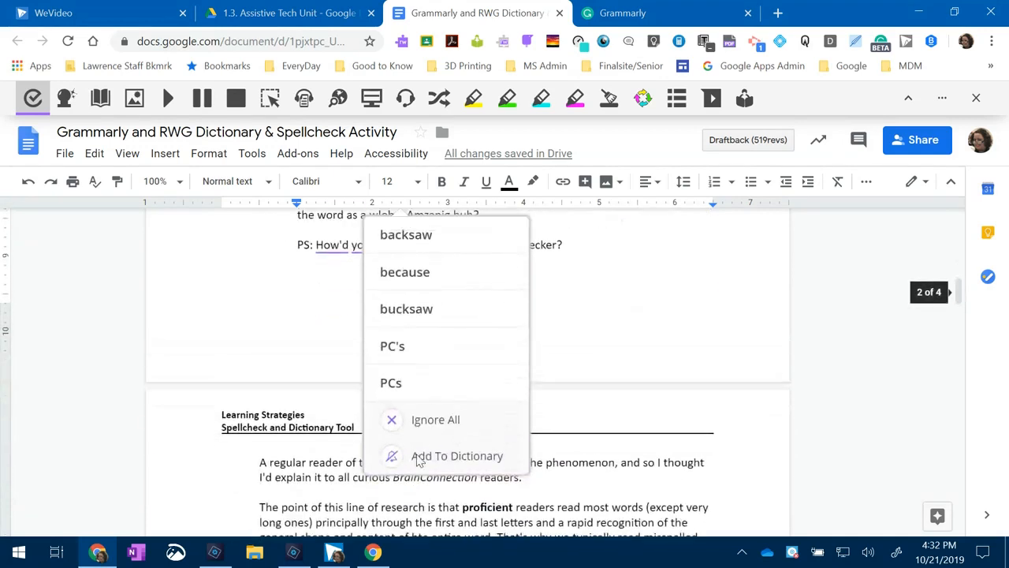
scroll(386, 378, up, 2)
click(397, 383)
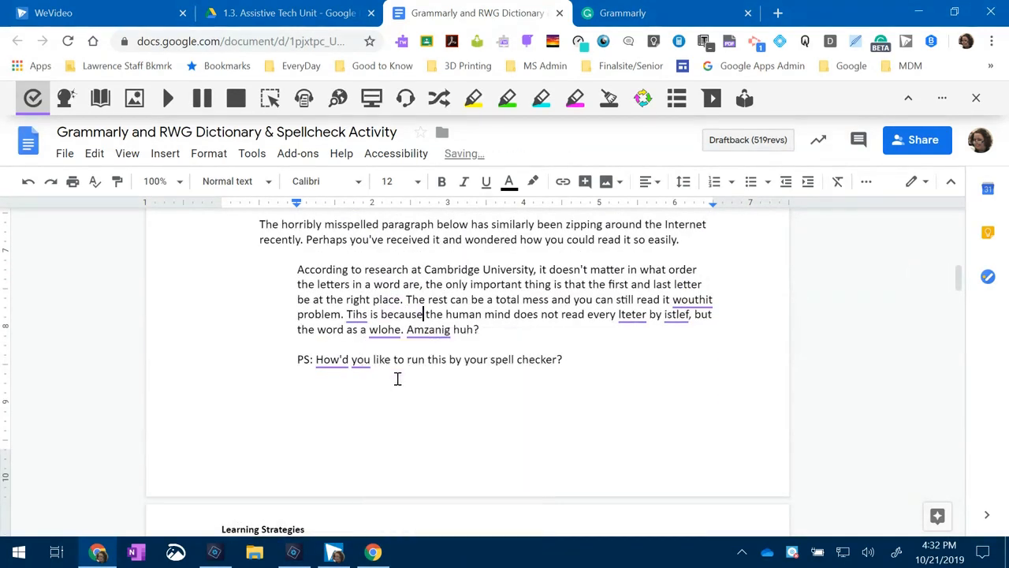
click(363, 315)
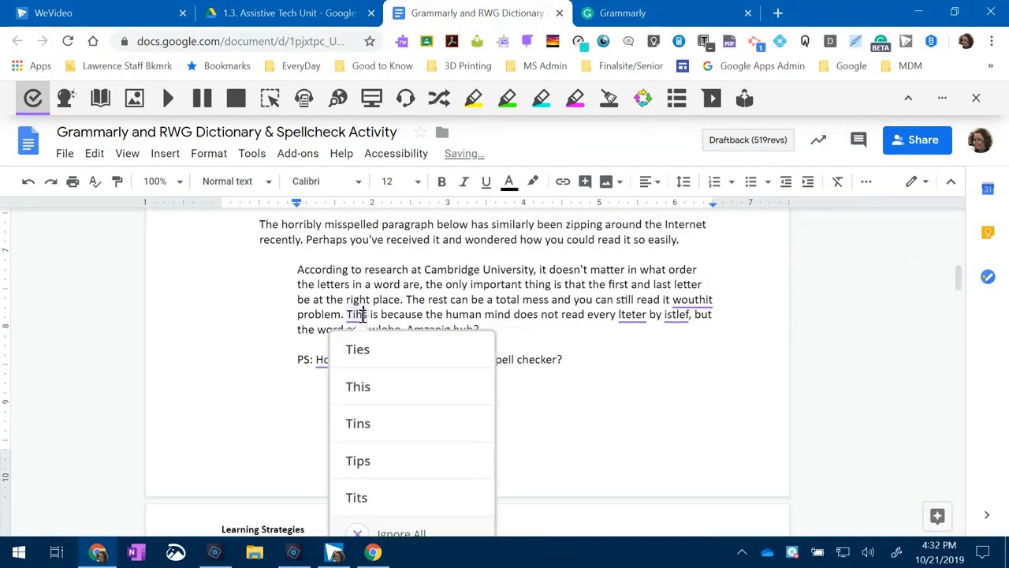
click(369, 387)
Step: Correct "lteter" to "letter" and "wouthit" to "without" in the paragraph with the Check It suggestions
click(632, 314)
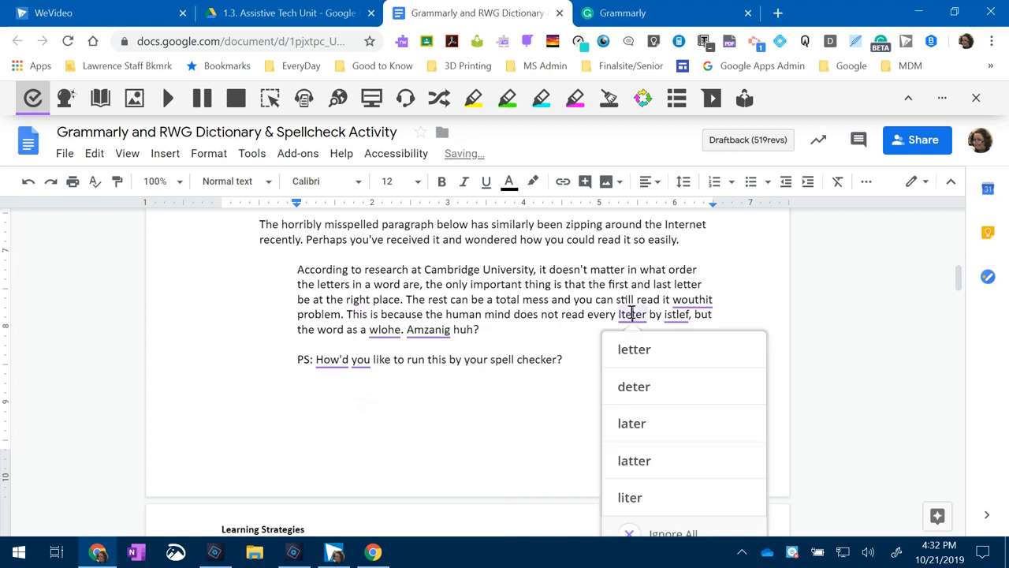
click(633, 349)
click(673, 313)
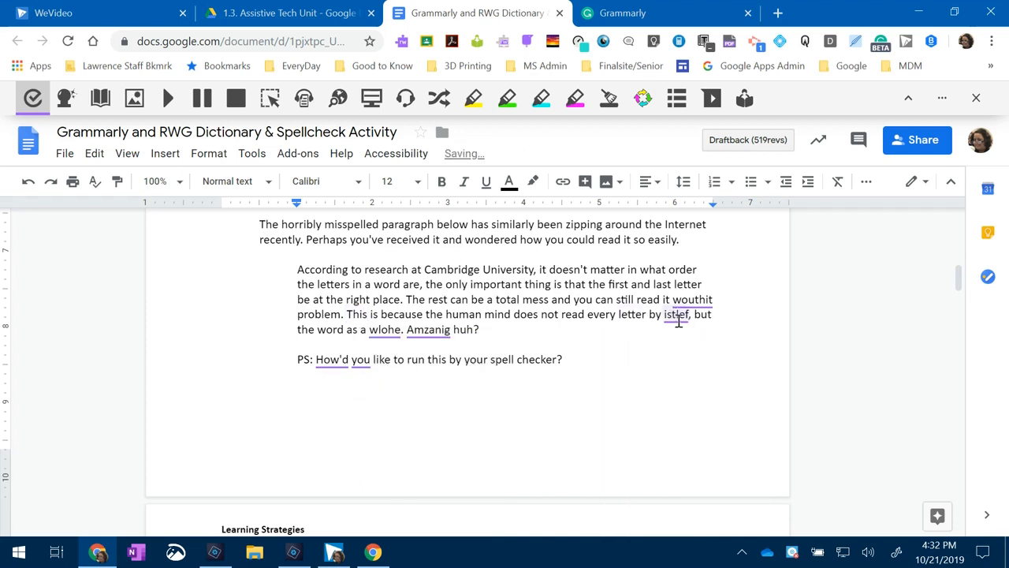
click(696, 299)
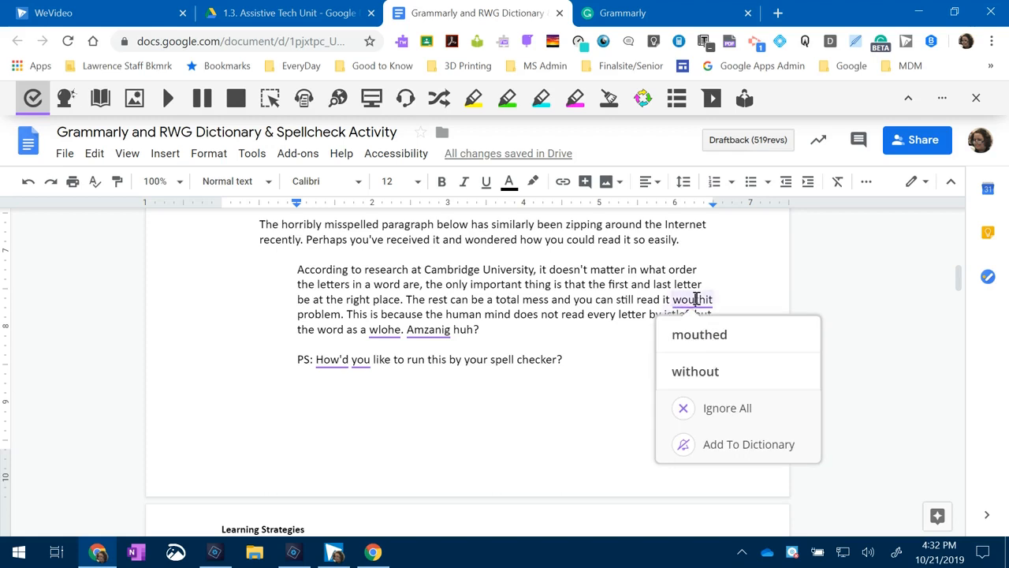
click(700, 369)
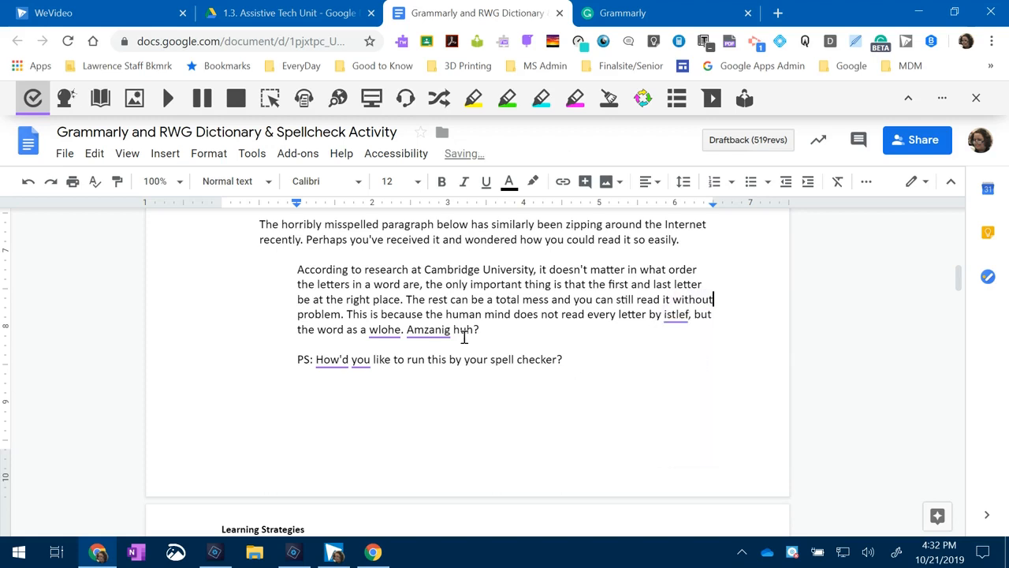
Step: Check the suggestions for "wlohe" and correct "Amzanig" to "Amazing" in the paragraph's last line
click(383, 330)
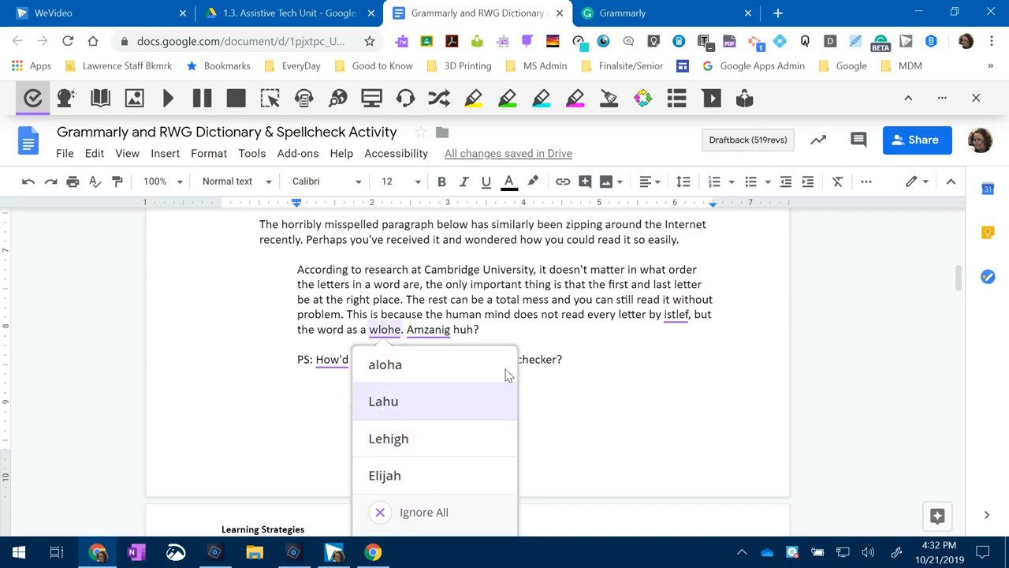
click(436, 329)
click(445, 363)
double_click(671, 353)
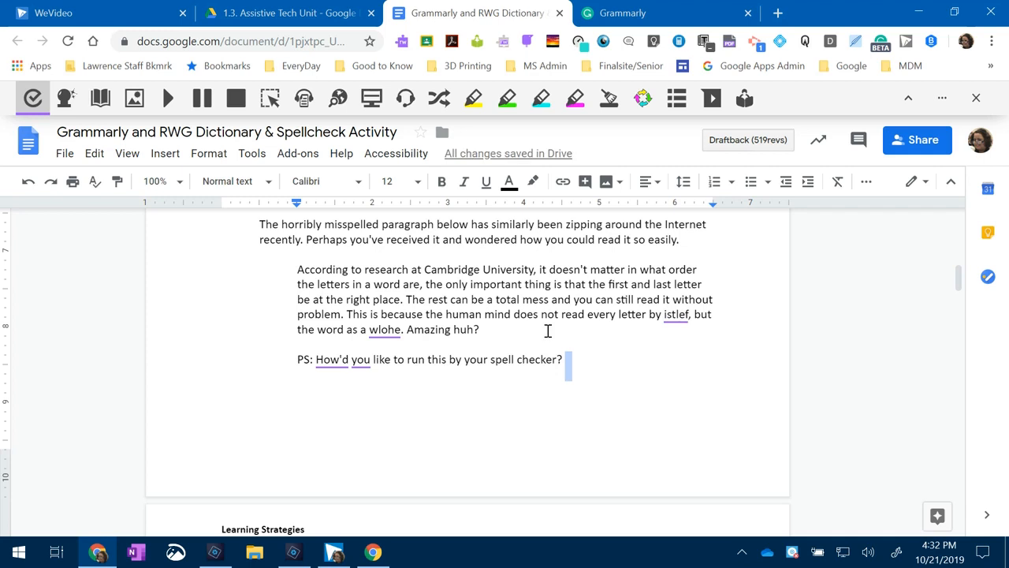
Step: Ignore all Check It alerts for "How'd" and ignore the "Would you" suggestion on "you" in the PS line
click(330, 360)
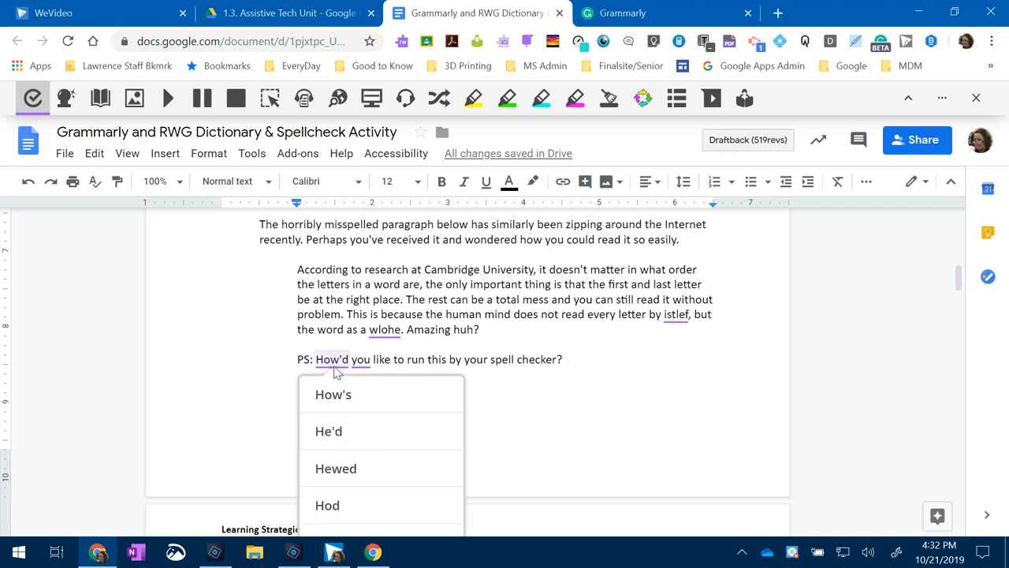
scroll(339, 503, down, 1)
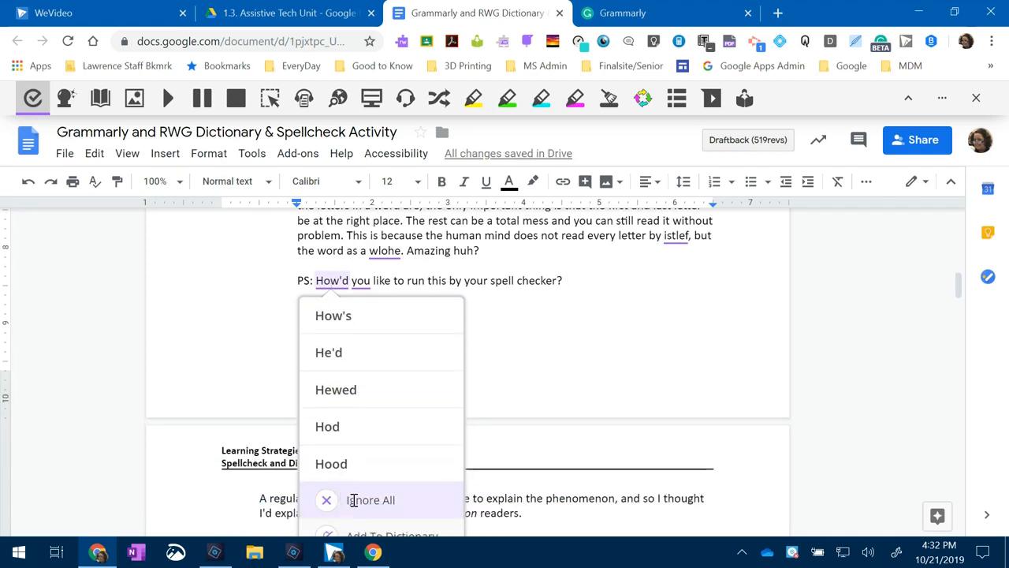
click(350, 498)
click(360, 283)
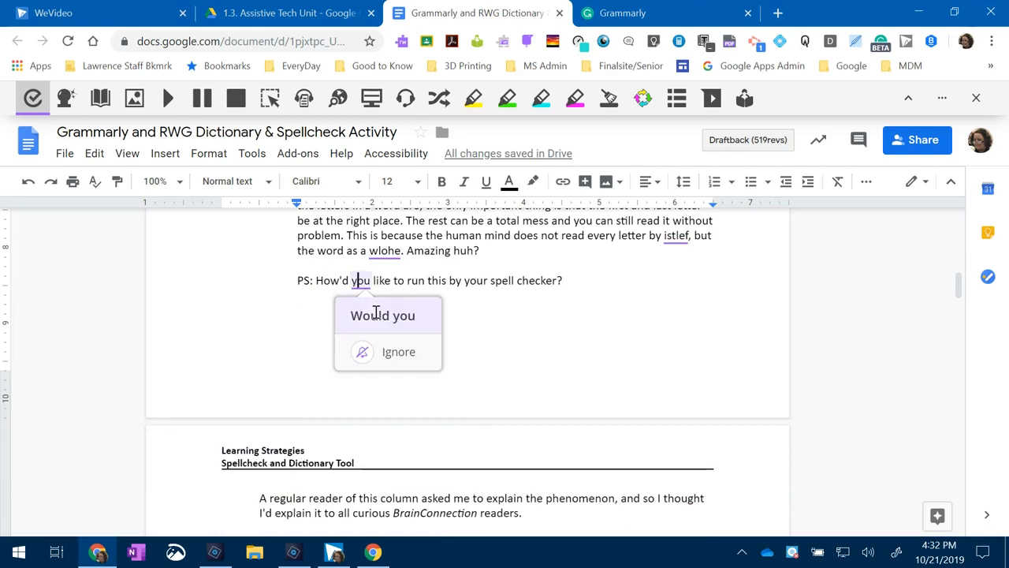
click(396, 355)
scroll(654, 360, up, 2)
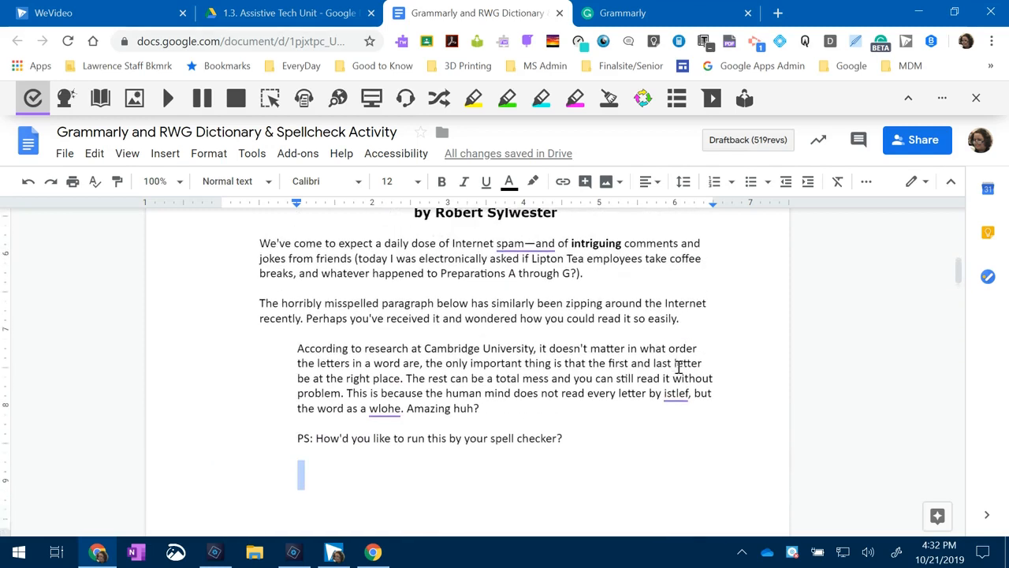
Step: Check the alerts for "istlef" and "wlohe", and replace "wlohe" with "whole" in the paragraph's last line
scroll(688, 358, down, 1)
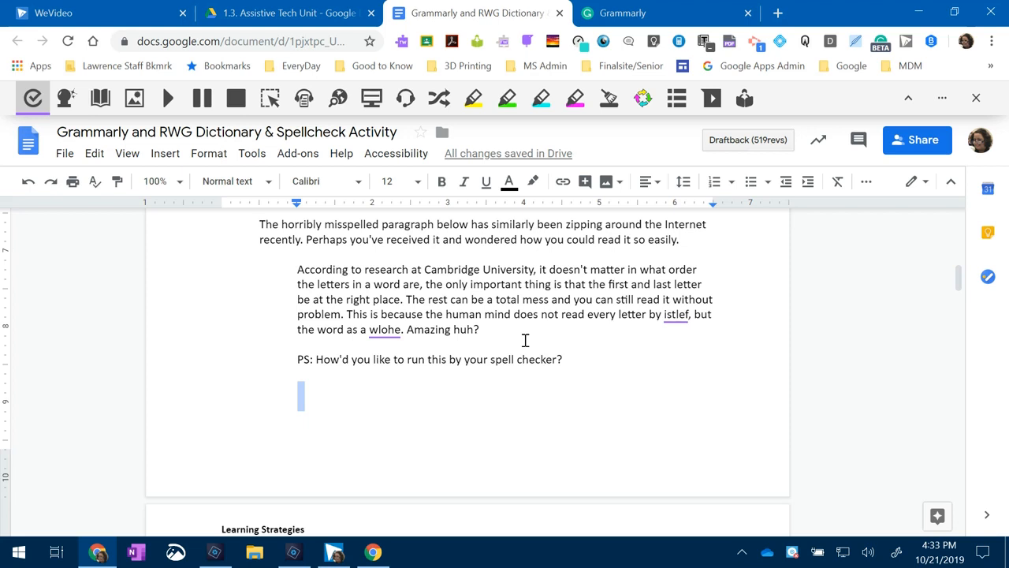
click(676, 314)
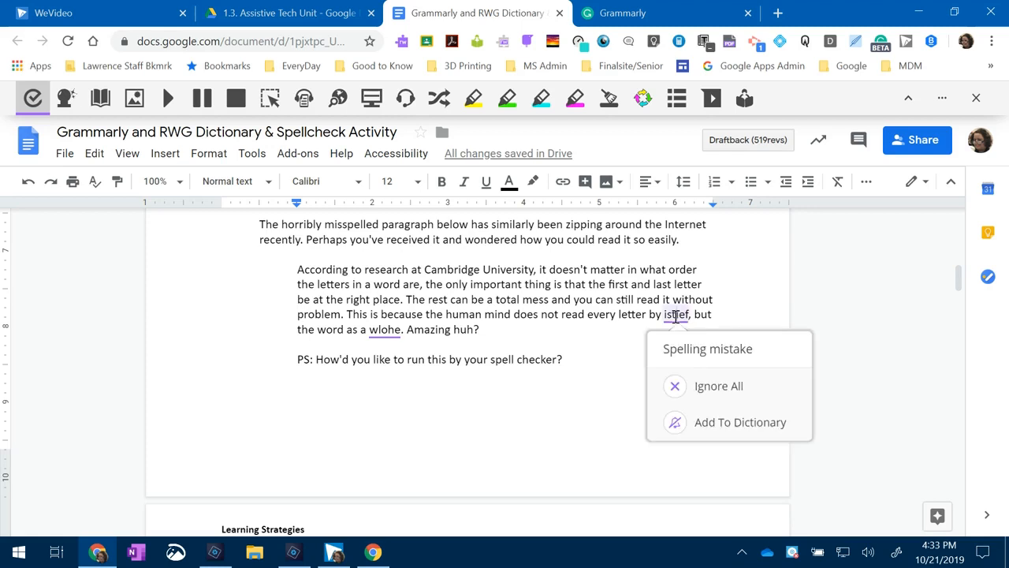
click(380, 329)
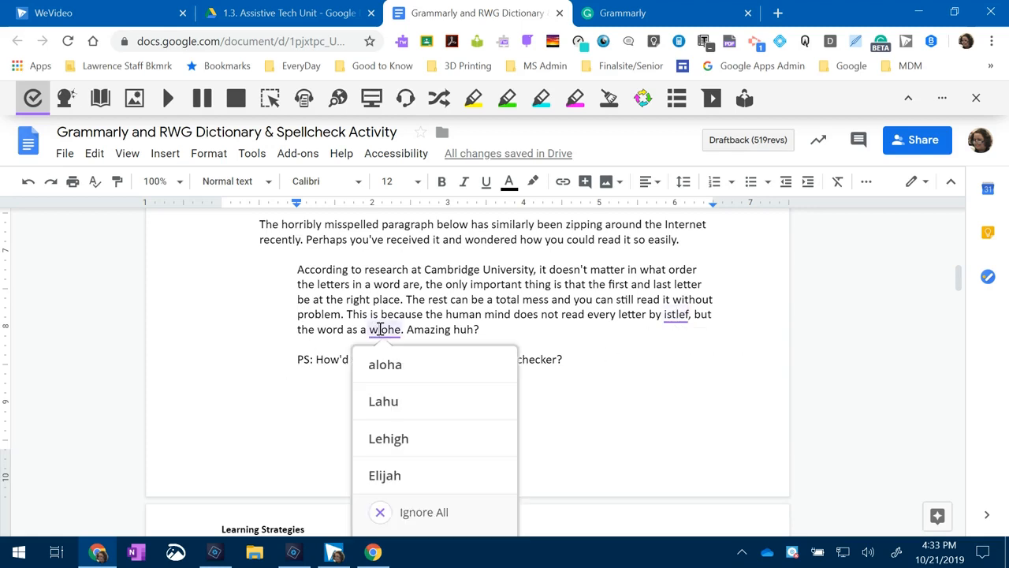
click(456, 329)
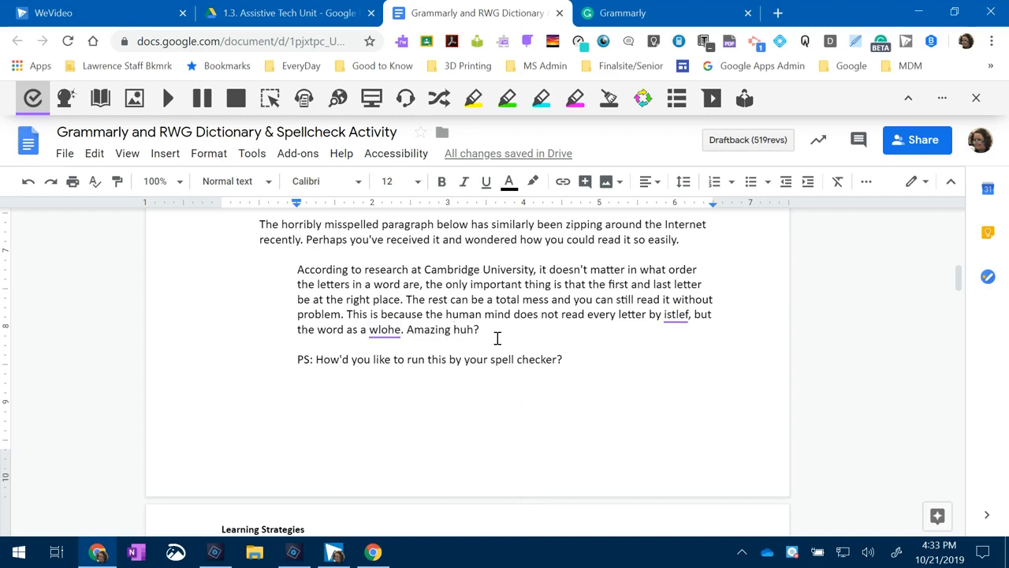
click(383, 329)
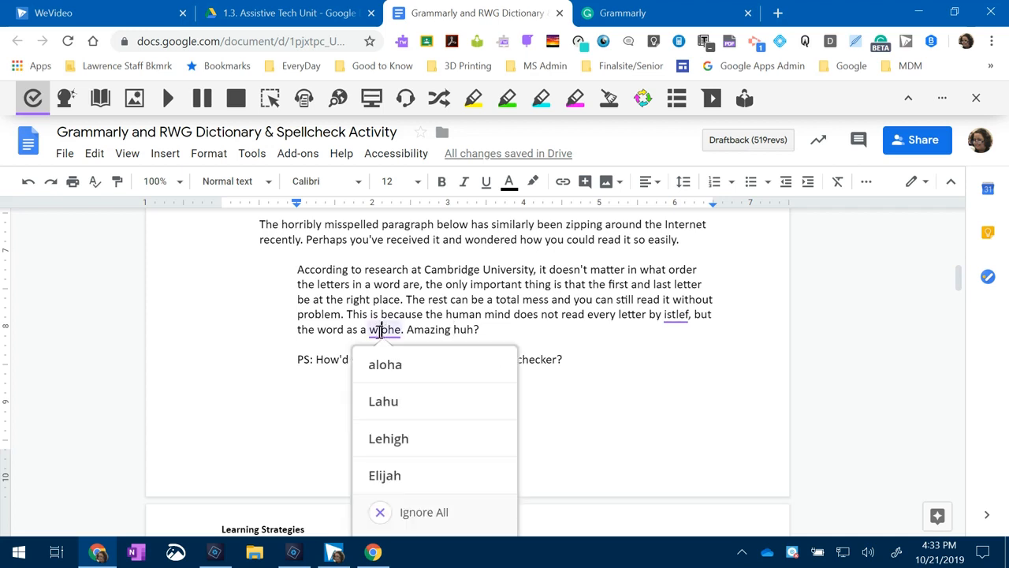
click(387, 314)
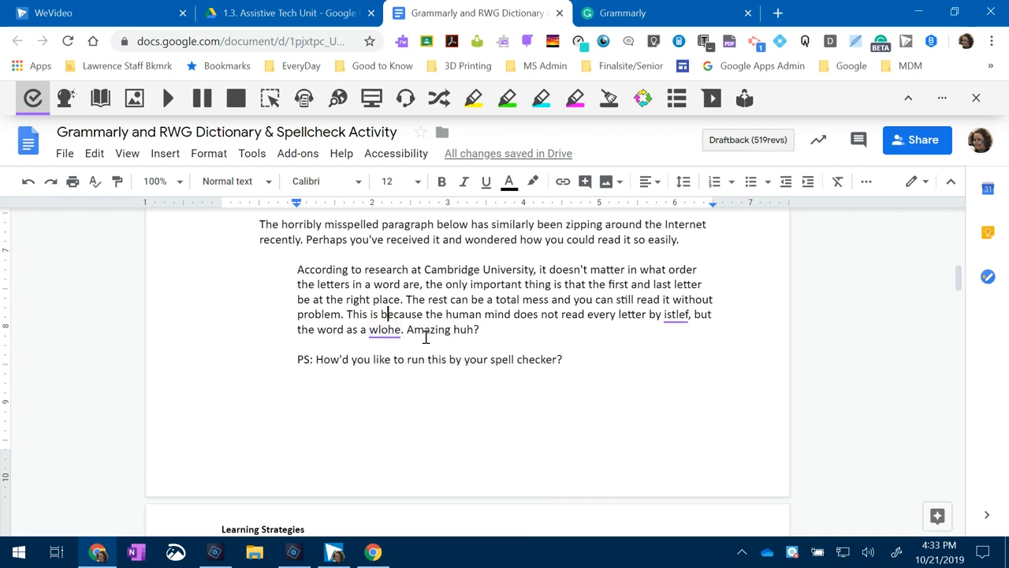
click(378, 328)
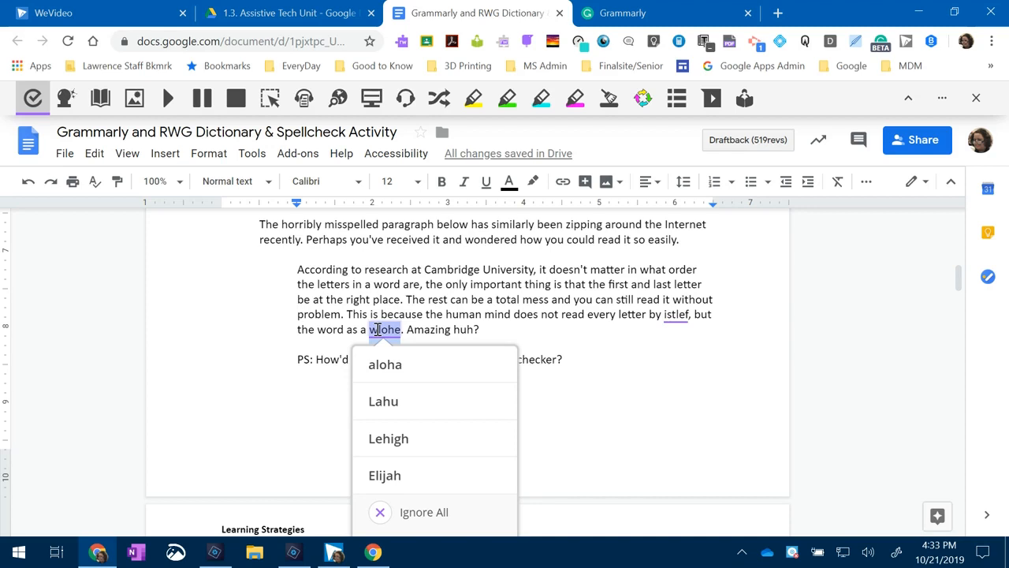
text(whole)
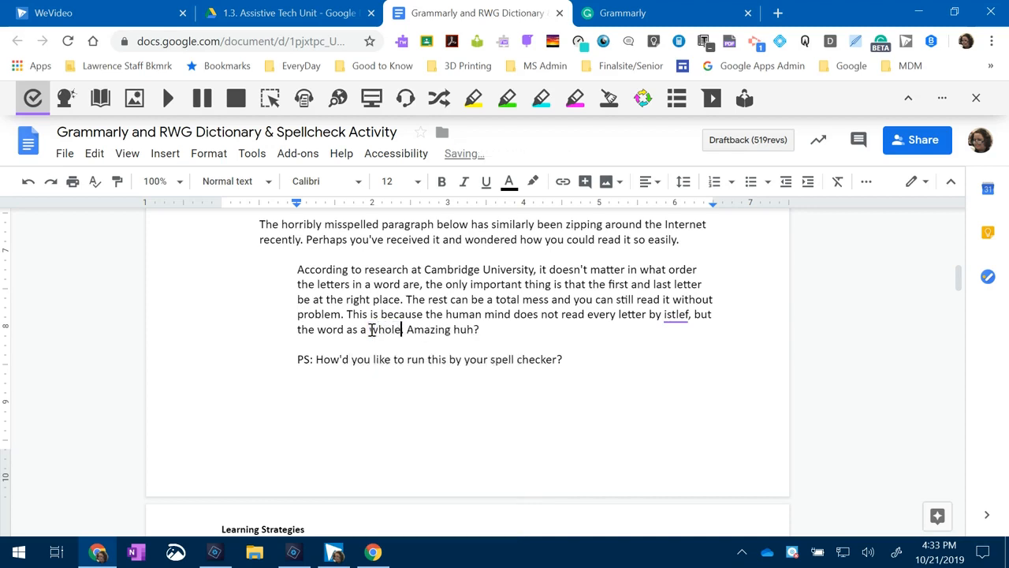
Step: Replace "istlef" with "itself" in the paragraph's fourth line and turn off Check It
click(667, 314)
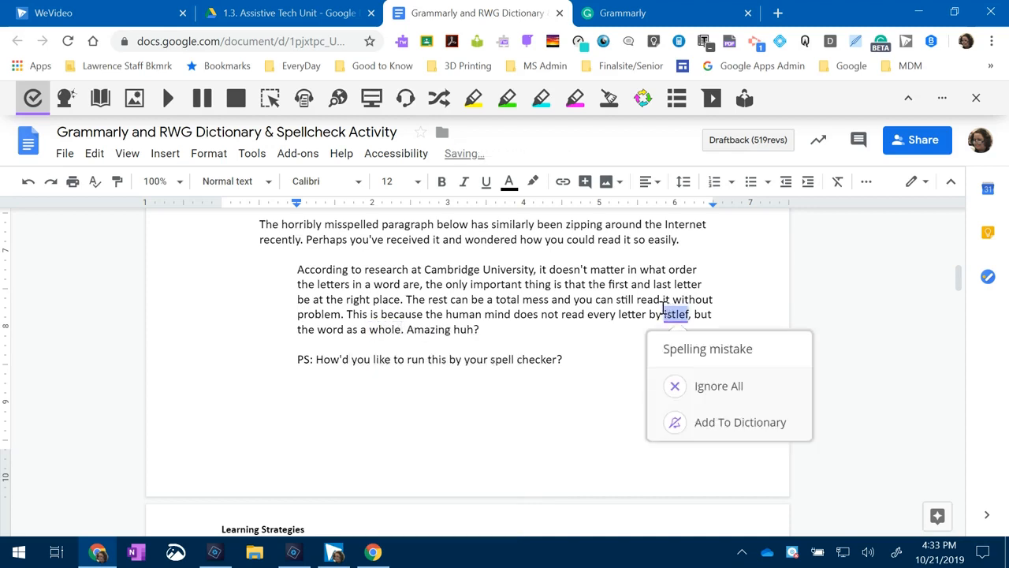
text(itself)
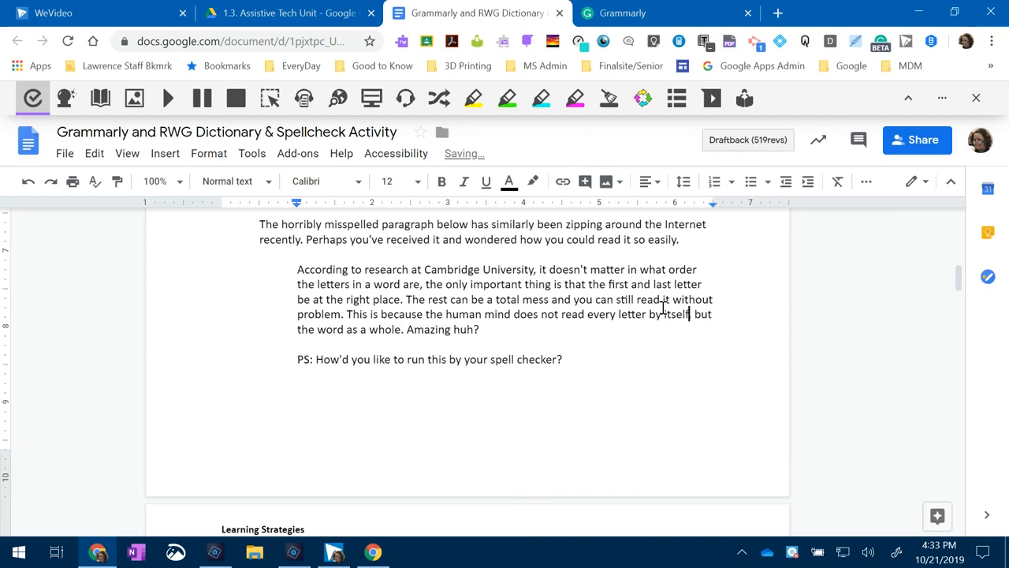
click(682, 372)
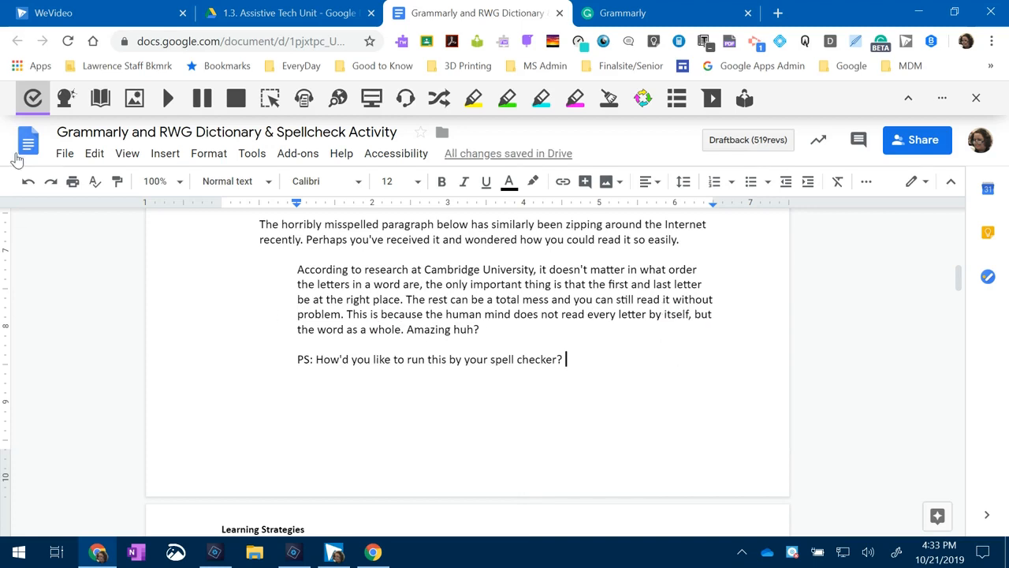
click(32, 97)
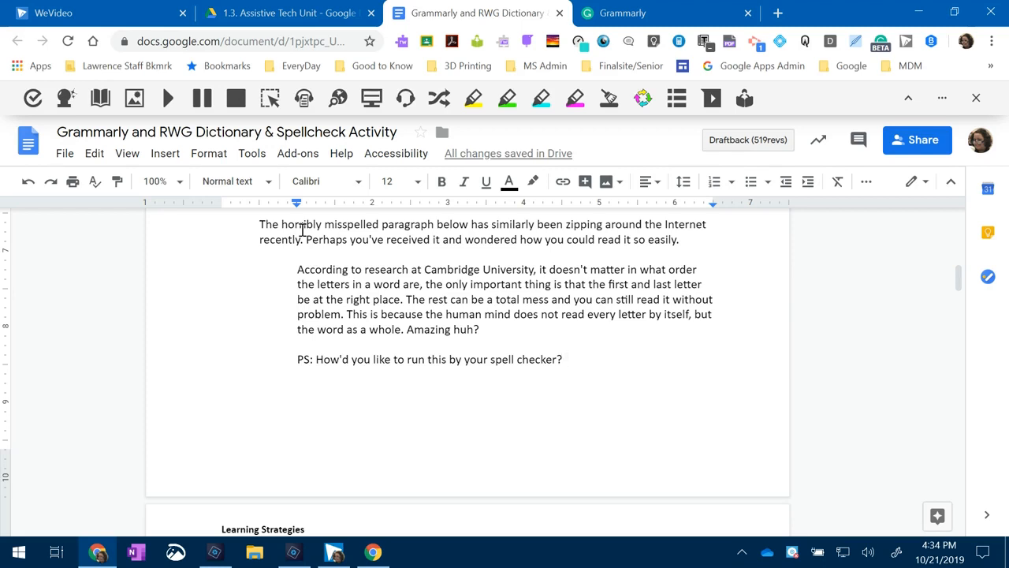
Step: View the Grammarly for Chrome popup with its Google Docs beta option and My Grammarly link, and dismiss it
click(880, 47)
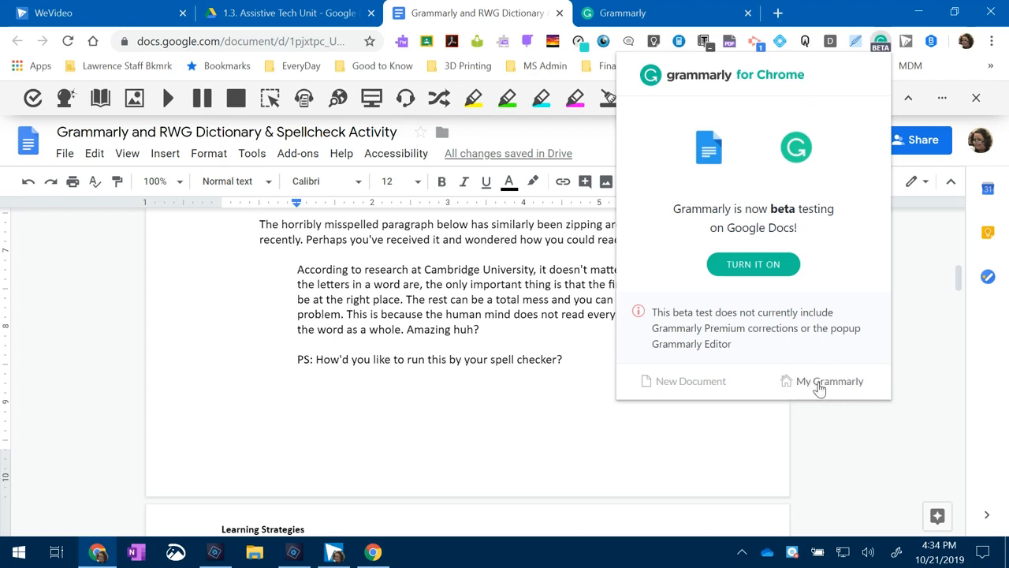
click(505, 361)
double_click(622, 374)
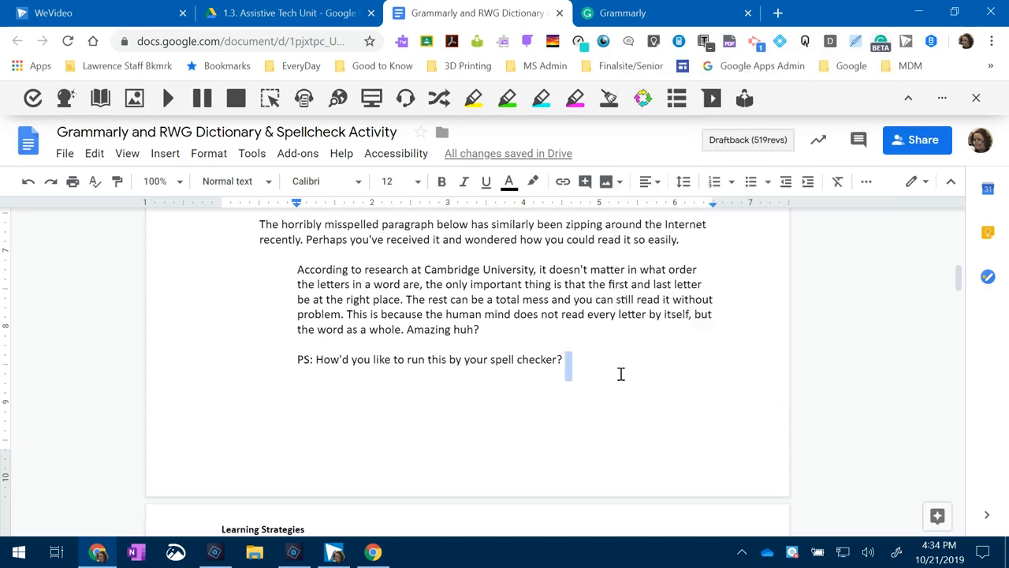